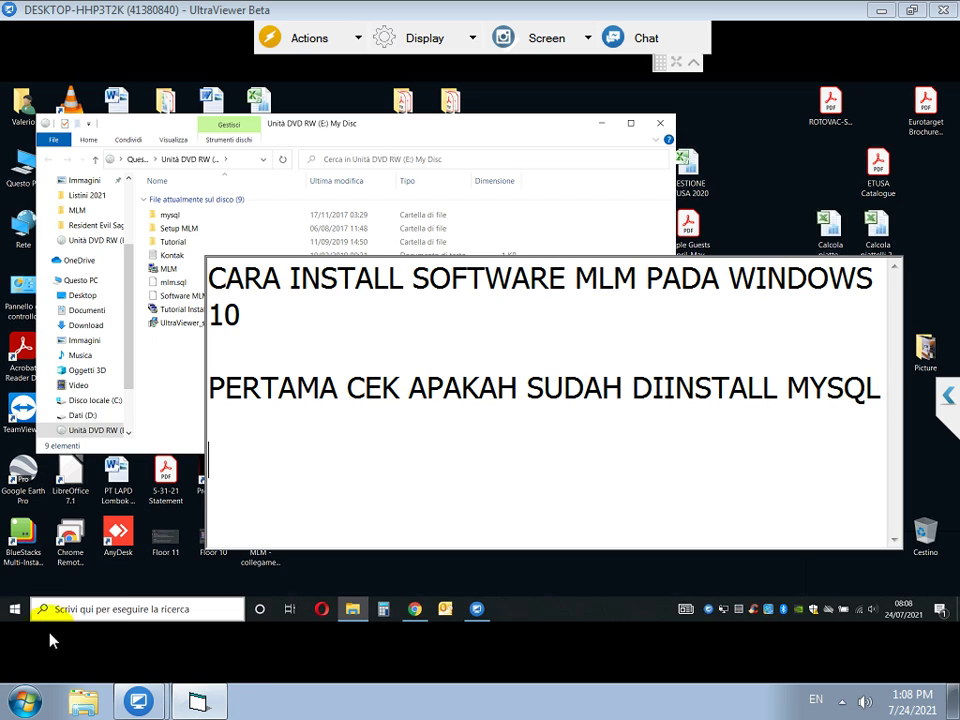
- Bring the UltraViewer remote desktop view back in front of the note window
click(14, 617)
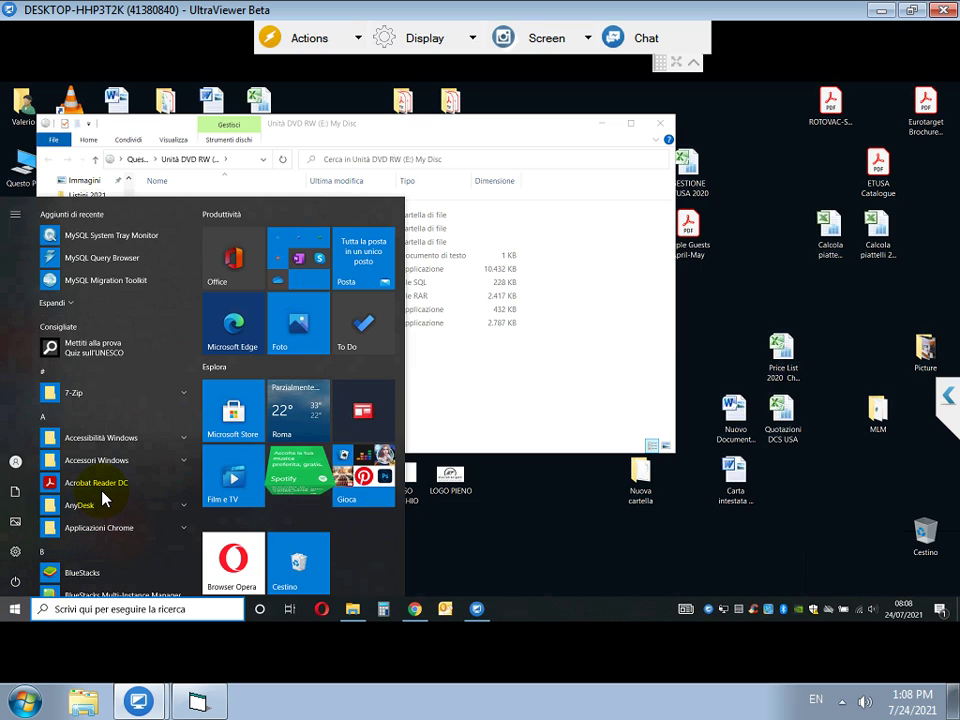
- Launch MySQL Administrator from the Start menu's MySQL program group
scroll(101, 495, down, 4)
scroll(102, 491, down, 10)
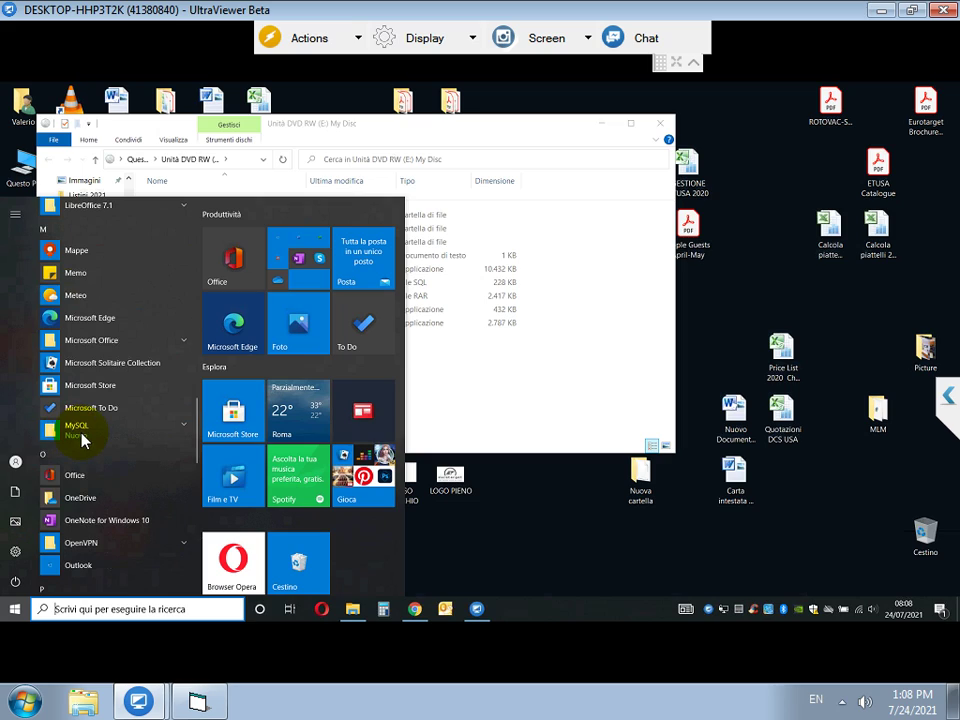
click(83, 436)
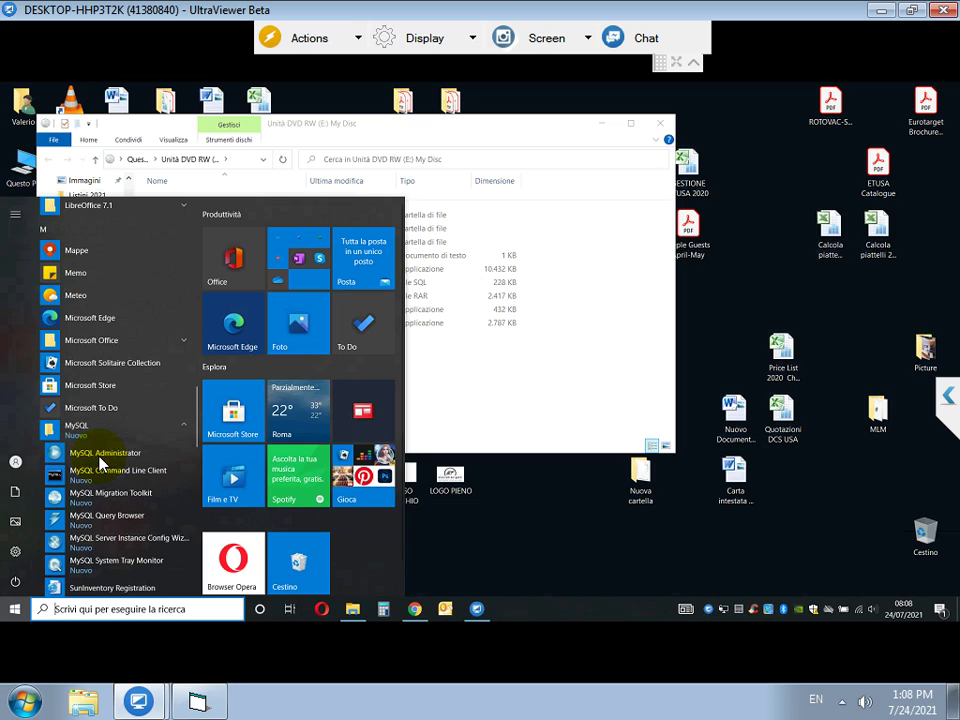
click(100, 463)
- Try logging in to 127.0.0.1 as root with the root password, hitting error 1045 twice
click(475, 397)
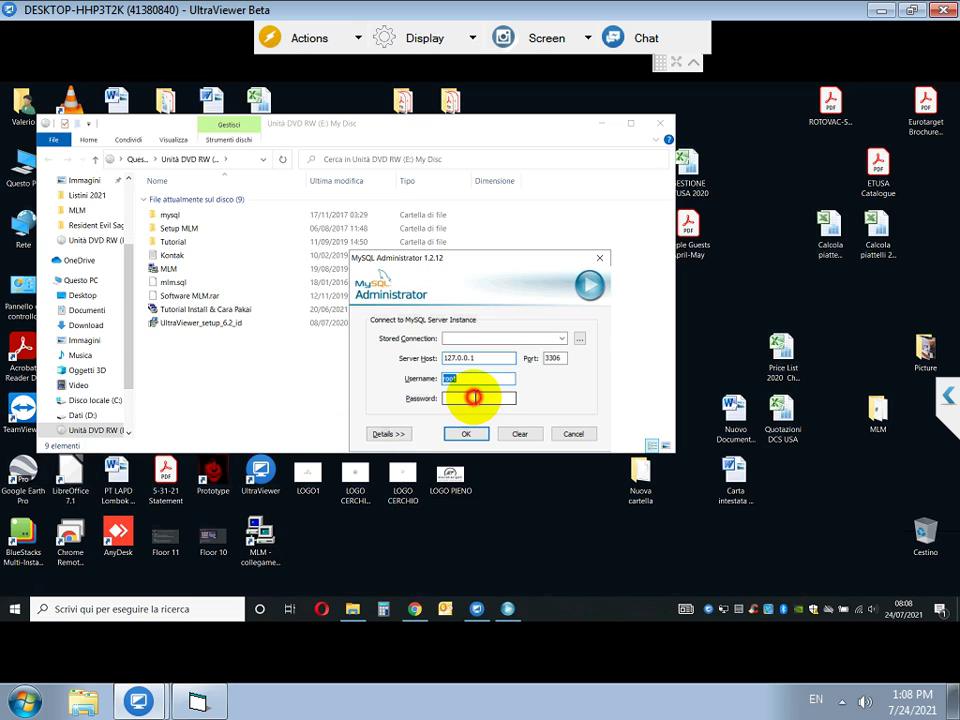
key(Return)
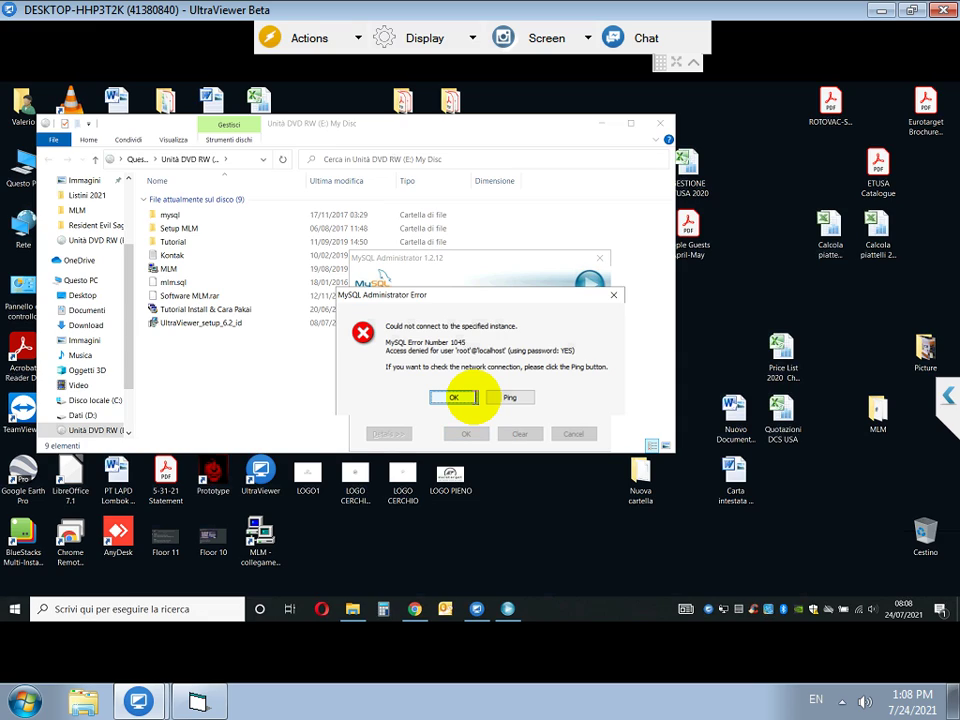
click(453, 397)
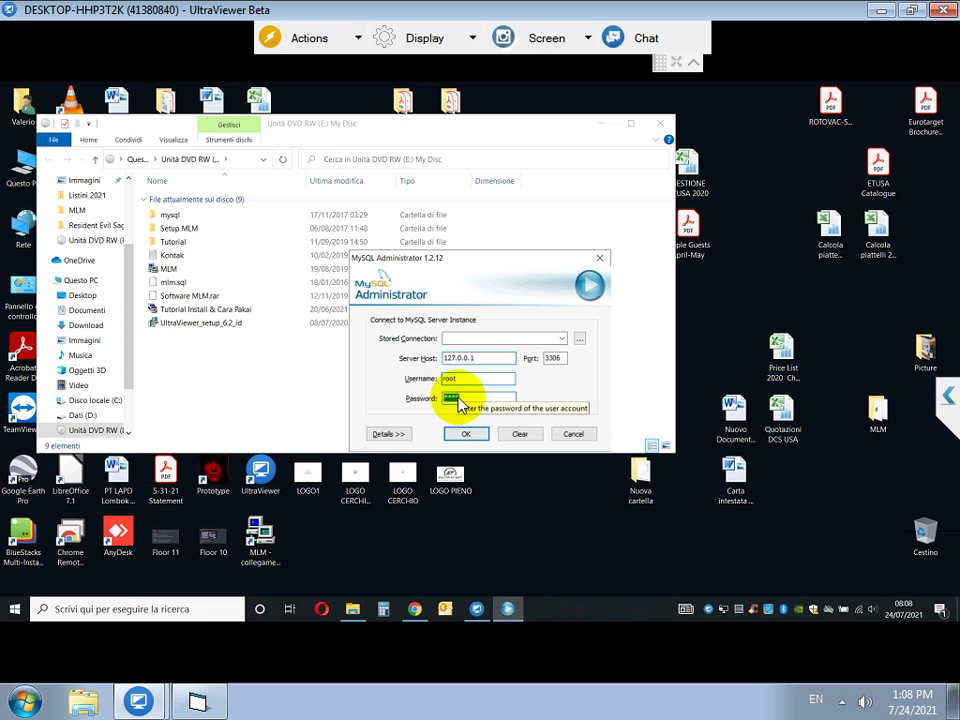
key(Return)
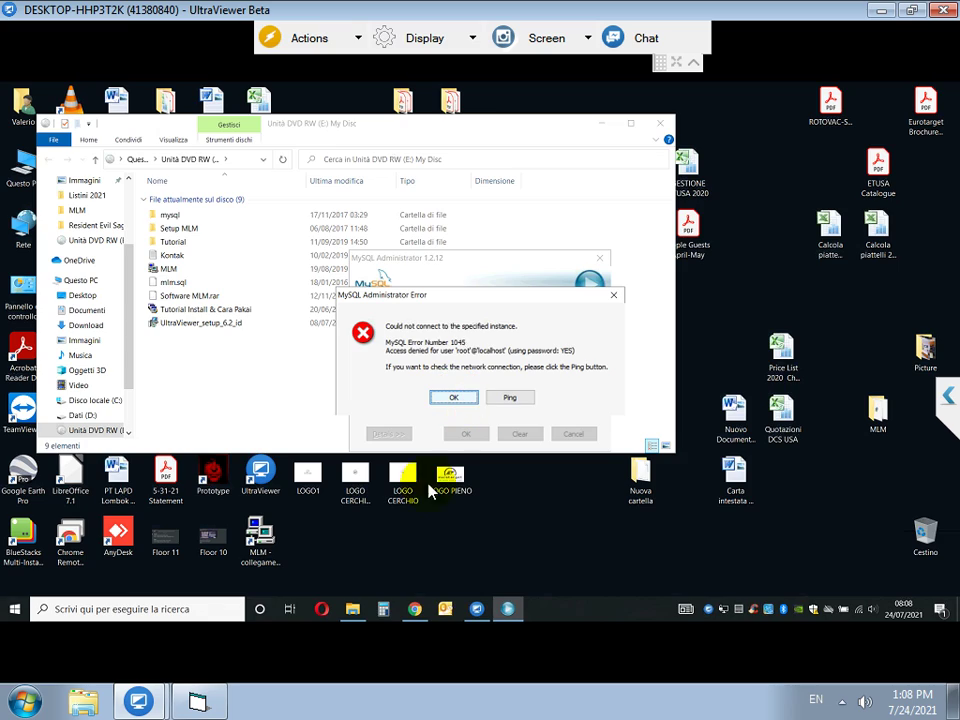
click(199, 706)
- Add the note line 'SUDAH DIINSTALL MYSQL TAPI TIDAK BISA LOGIN MYSQL ADMINISTRATOR DENGAN PASSWORD ROOT'
text(SUDAH )
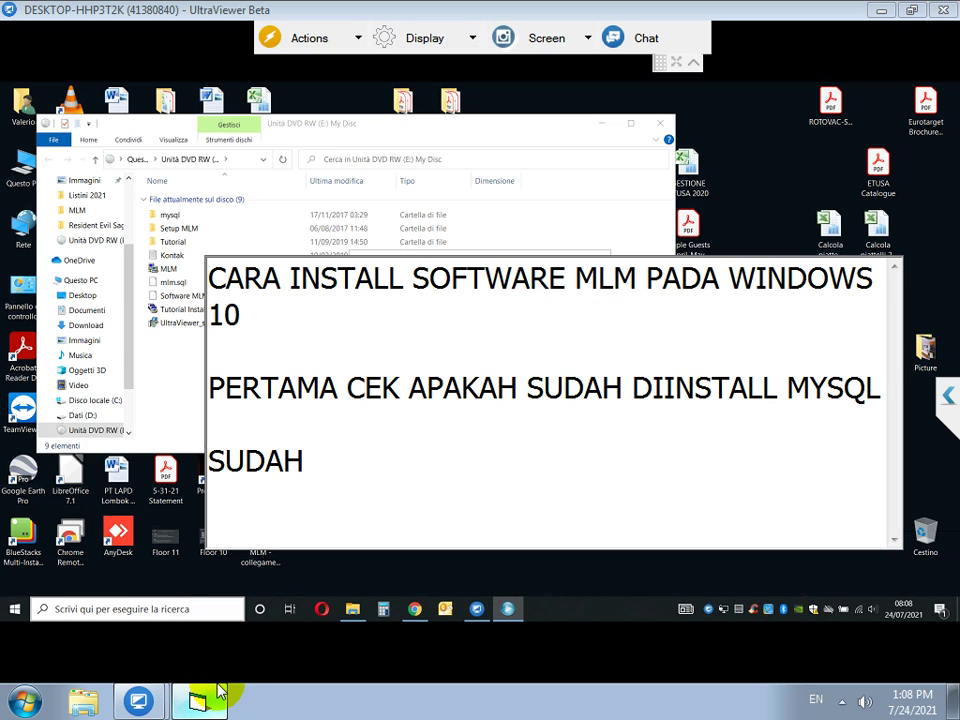
text(DIINSTALL MYS)
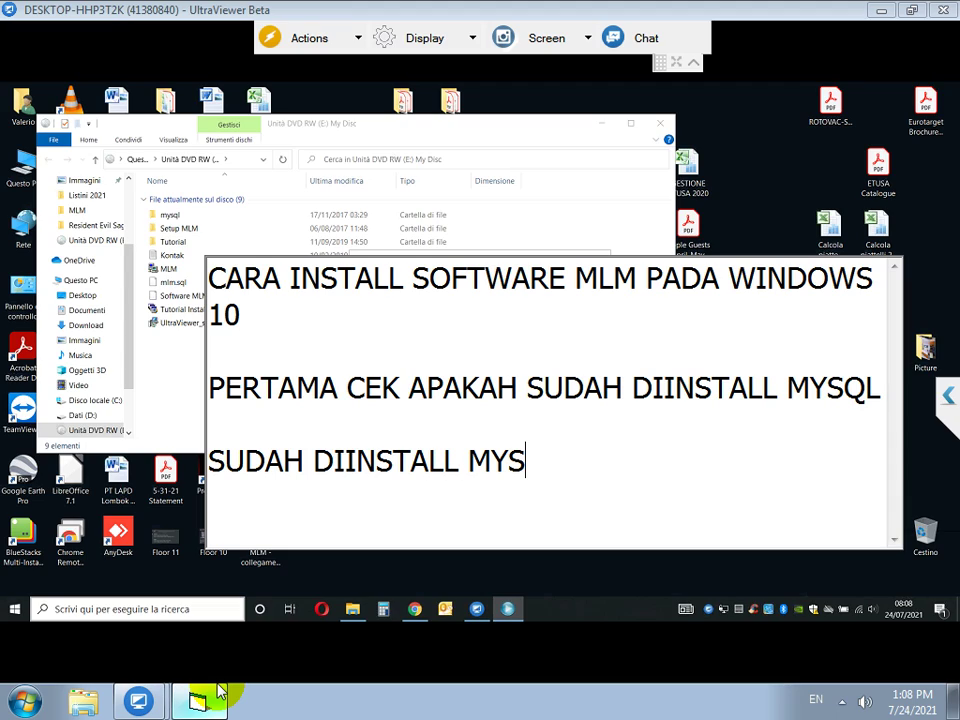
text(QL TAPI)
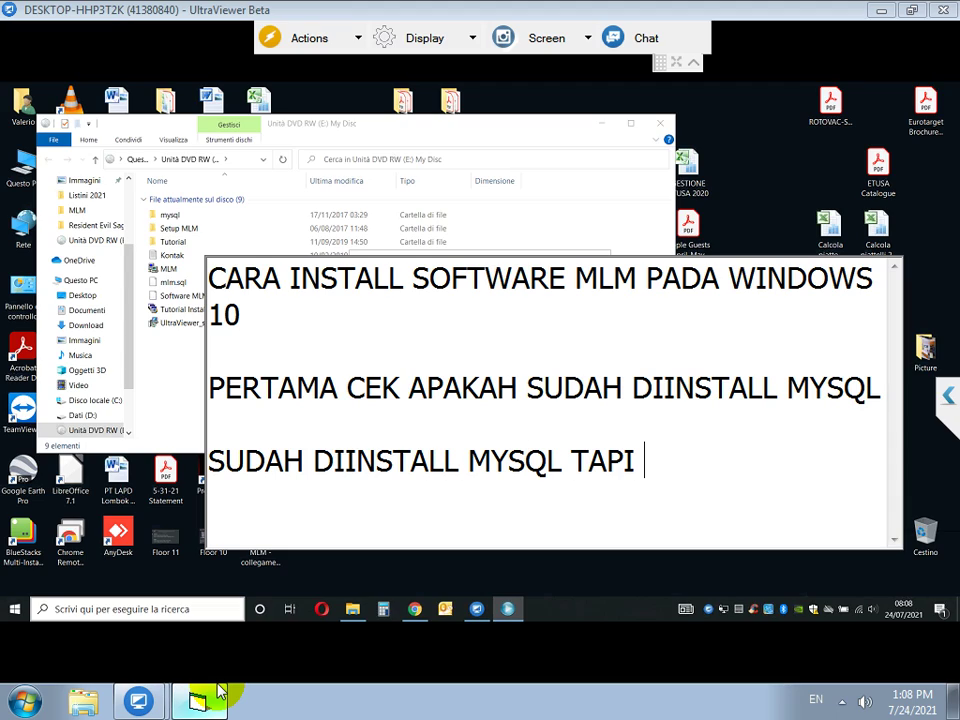
text( PASS)
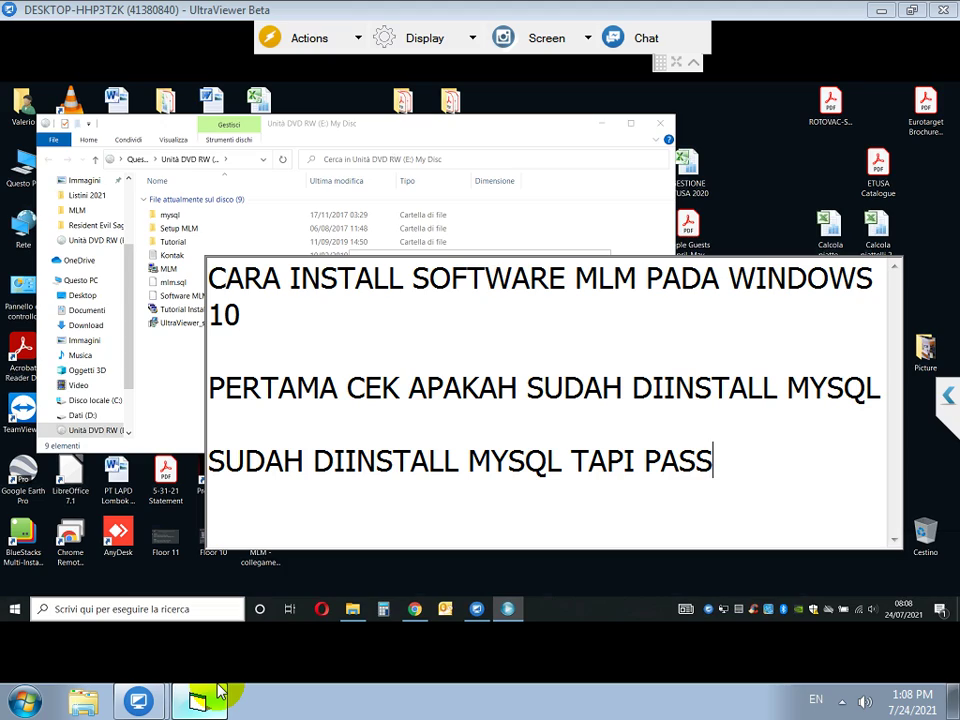
key(ctrl+shift+Left)
text(TIDAK BISA LO)
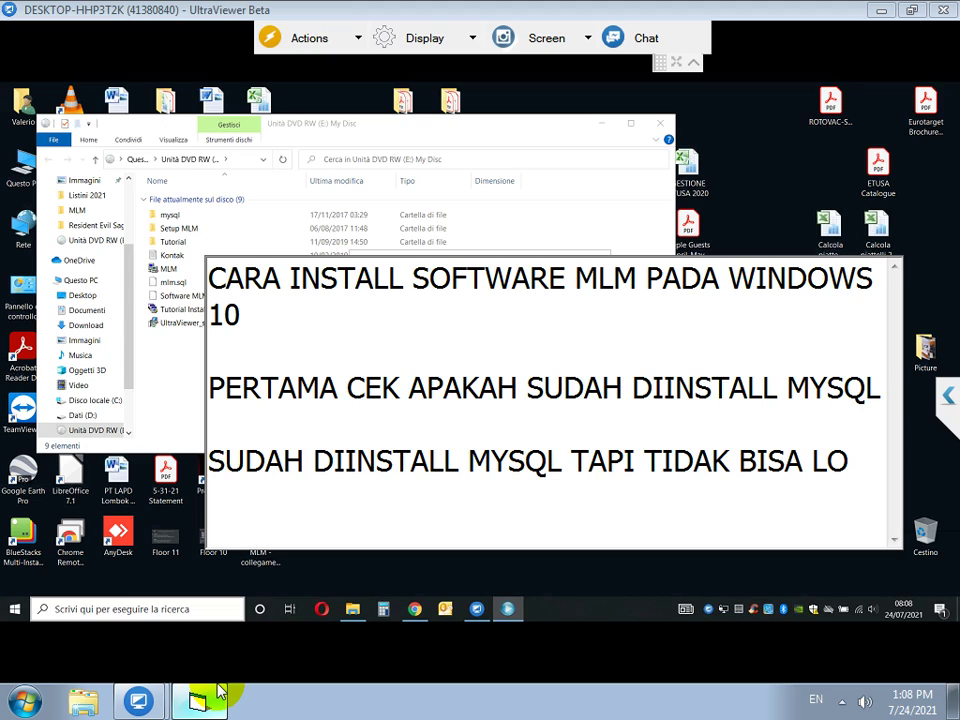
text(GIN MYSQL ADMINIS)
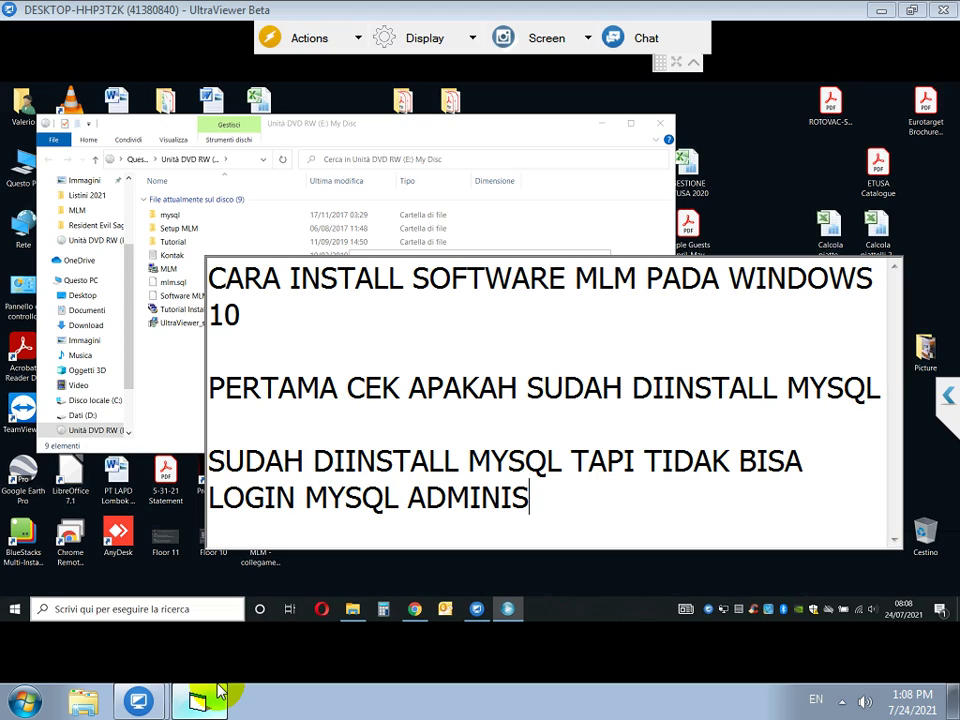
text(TRATOR D)
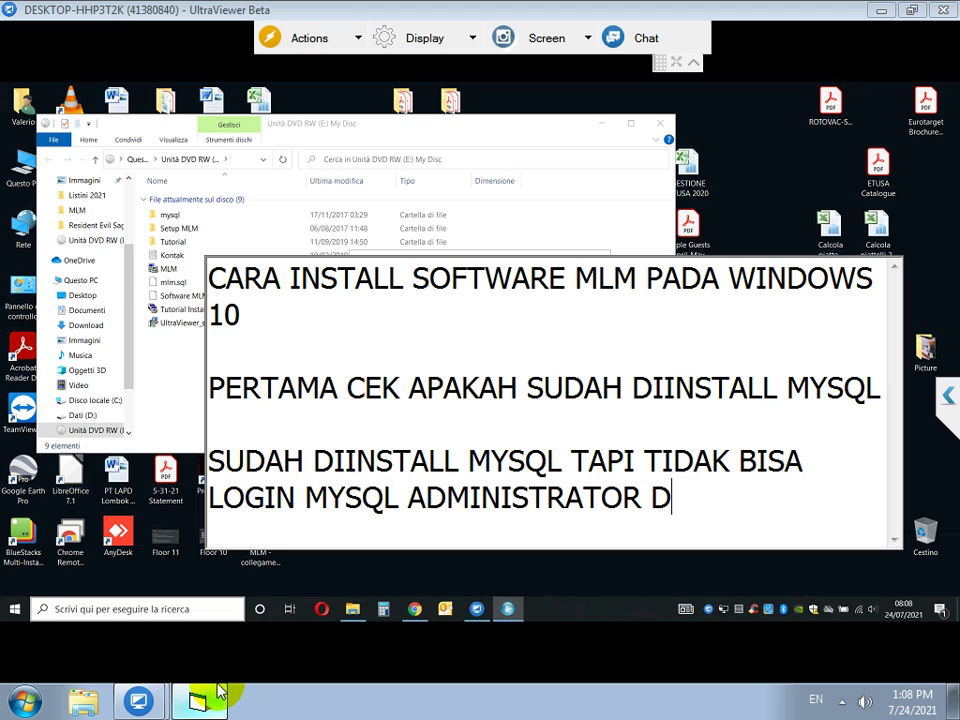
text(ENGAN PASSWORD ROOT)
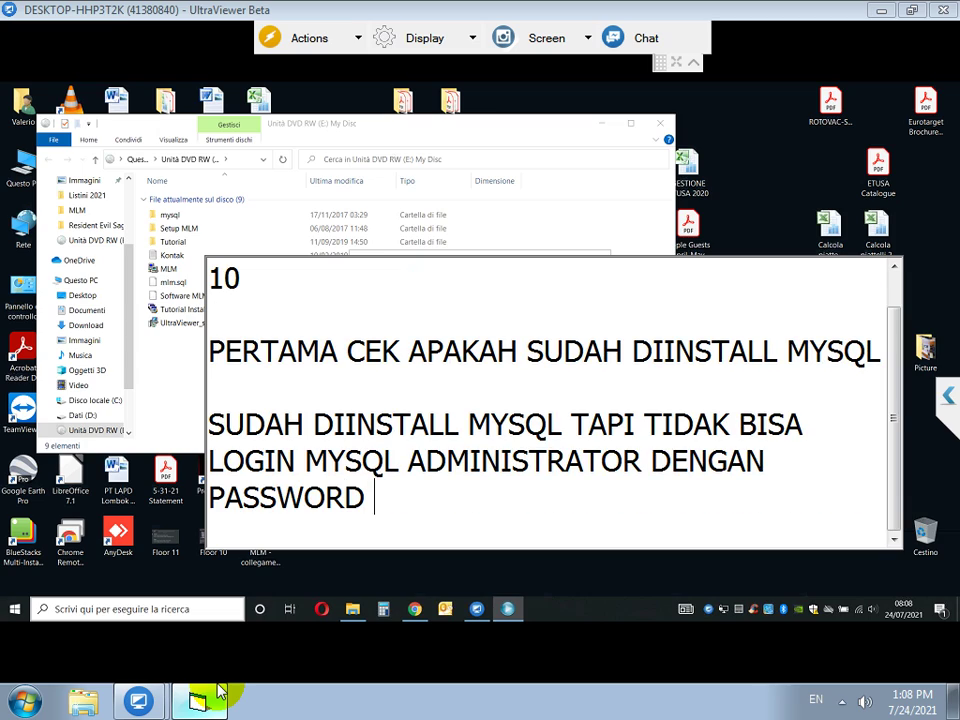
key(Return)
key(Return)
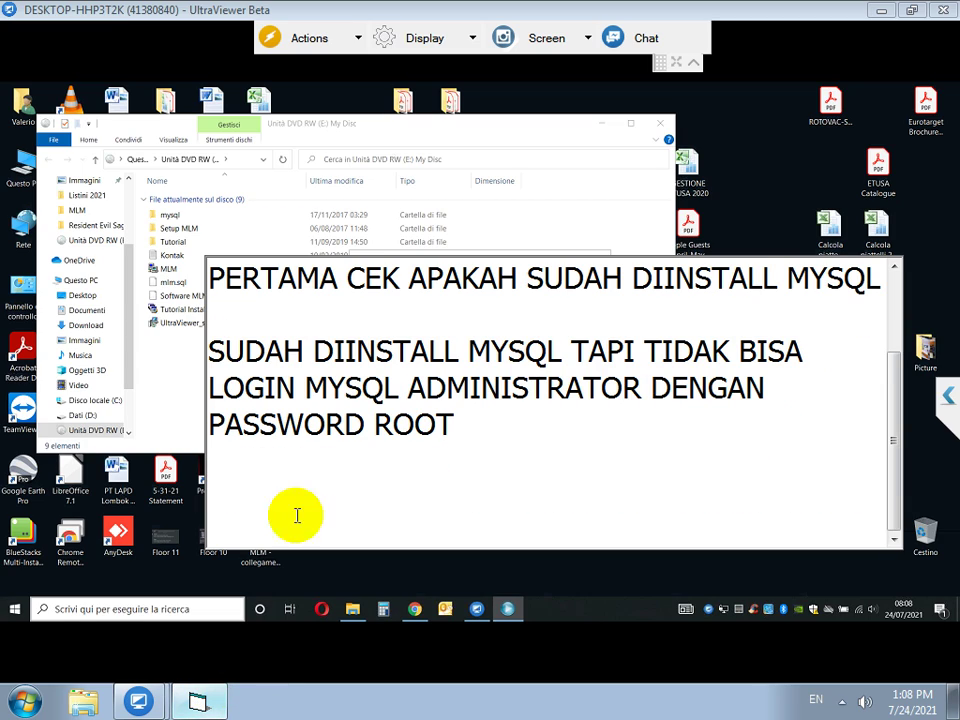
- Copy the MLM application from the DVD and paste it into Dati (D:) with Copia and Incolla
click(161, 360)
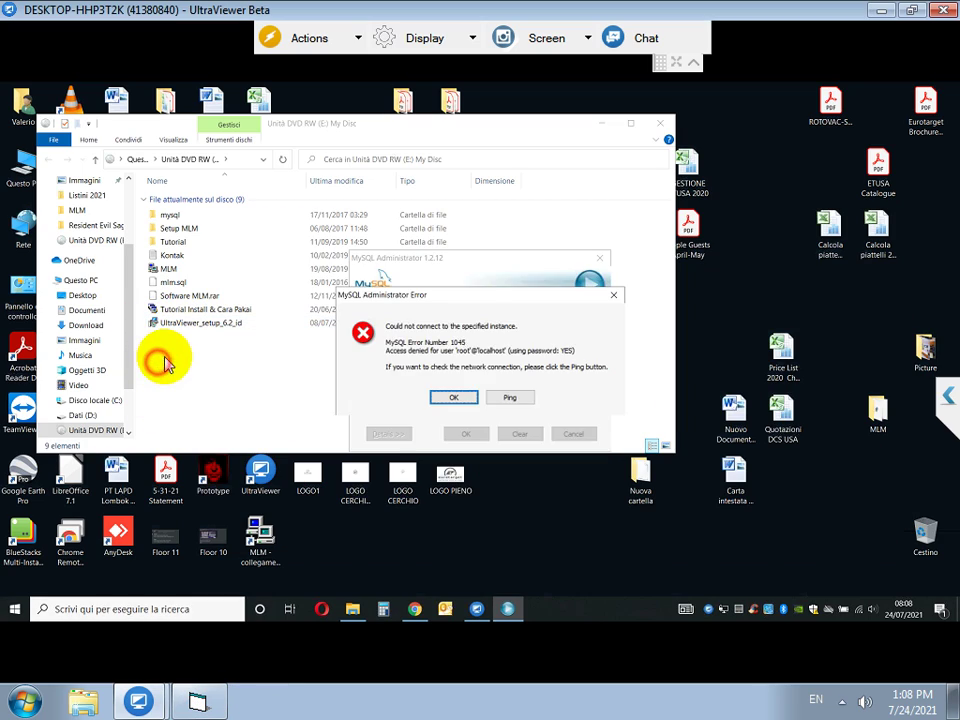
click(170, 270)
right_click(168, 272)
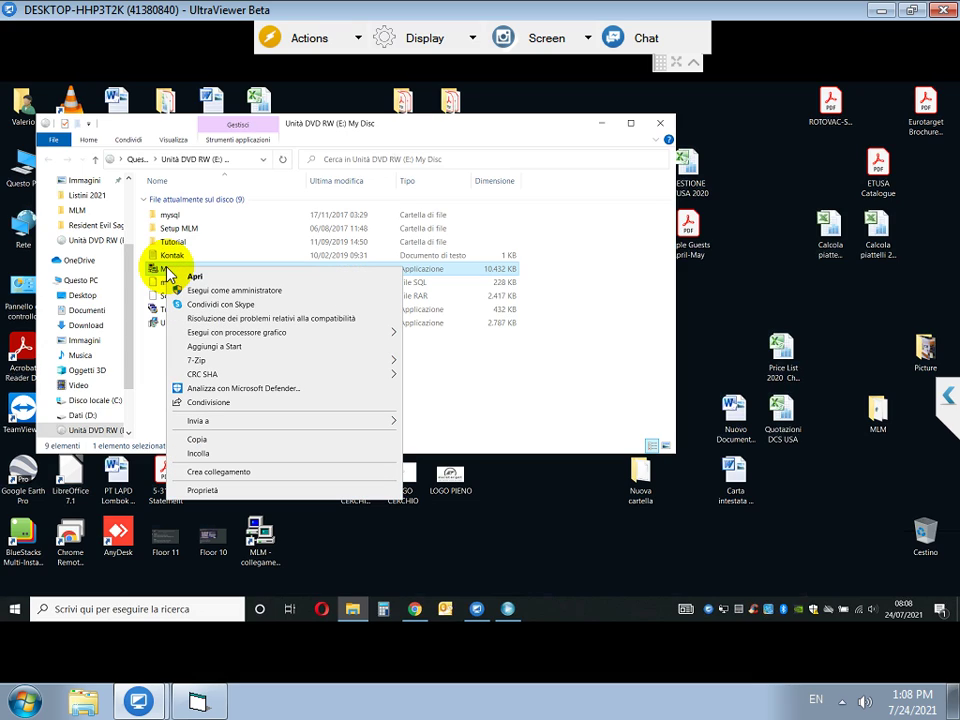
click(203, 440)
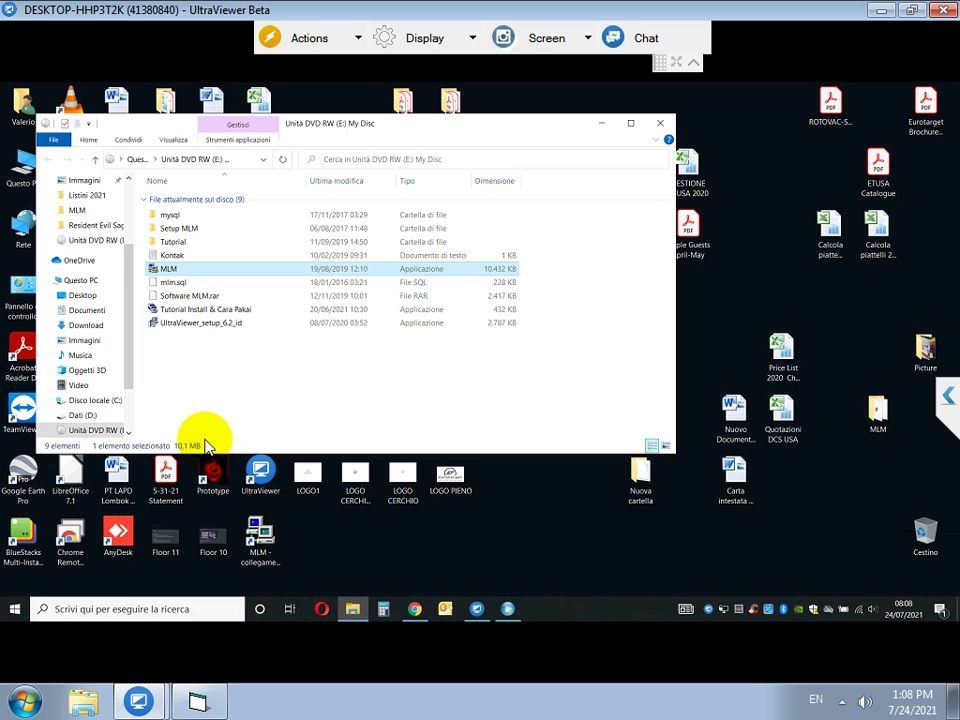
click(82, 414)
right_click(183, 329)
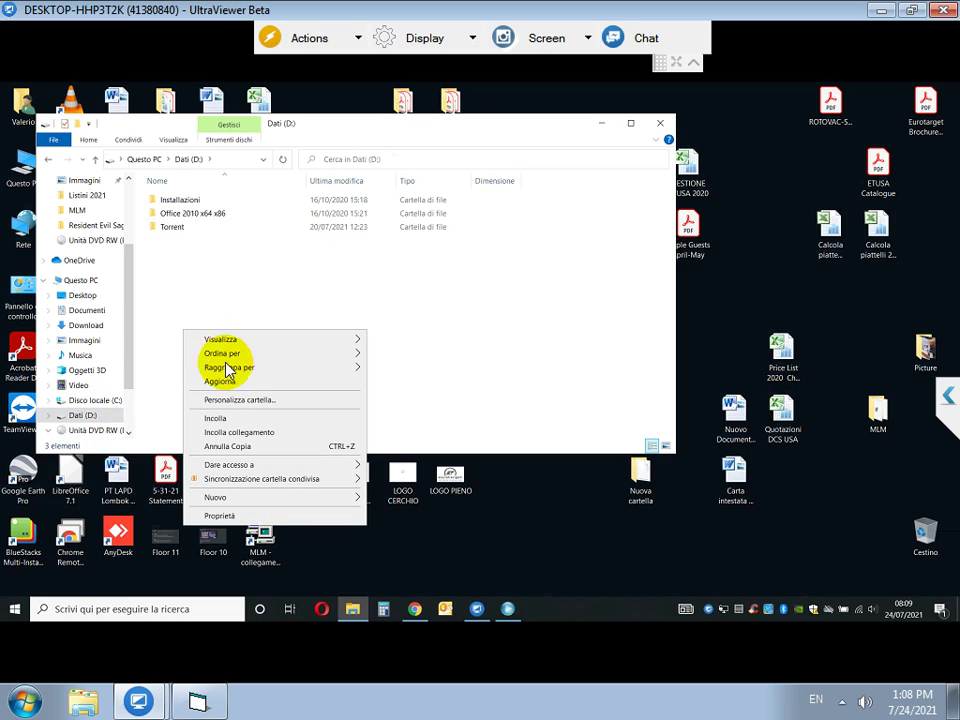
click(228, 425)
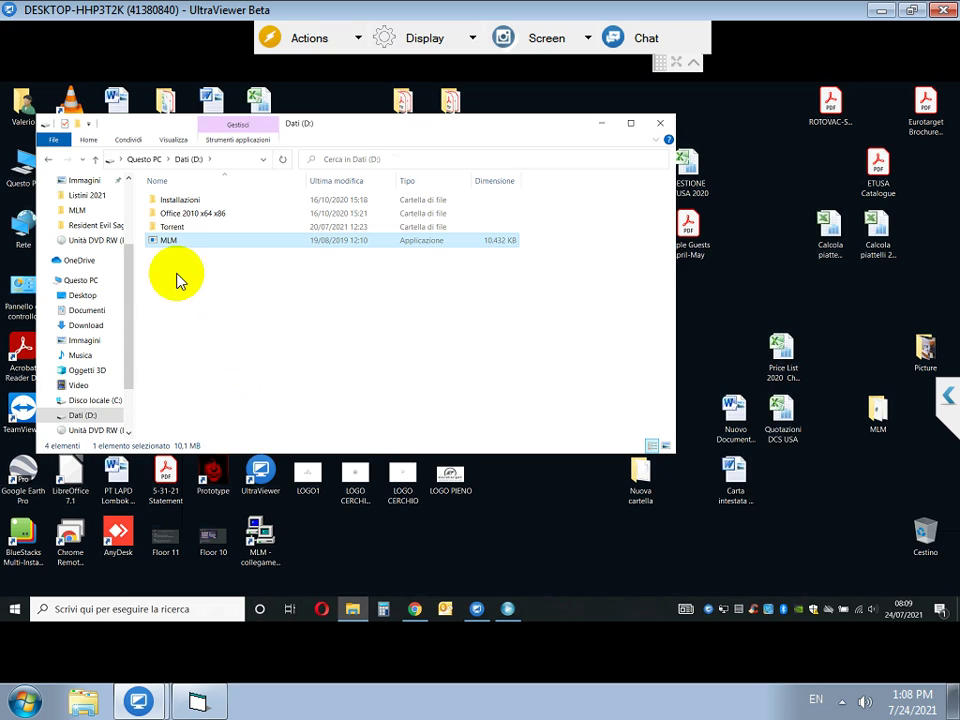
click(197, 703)
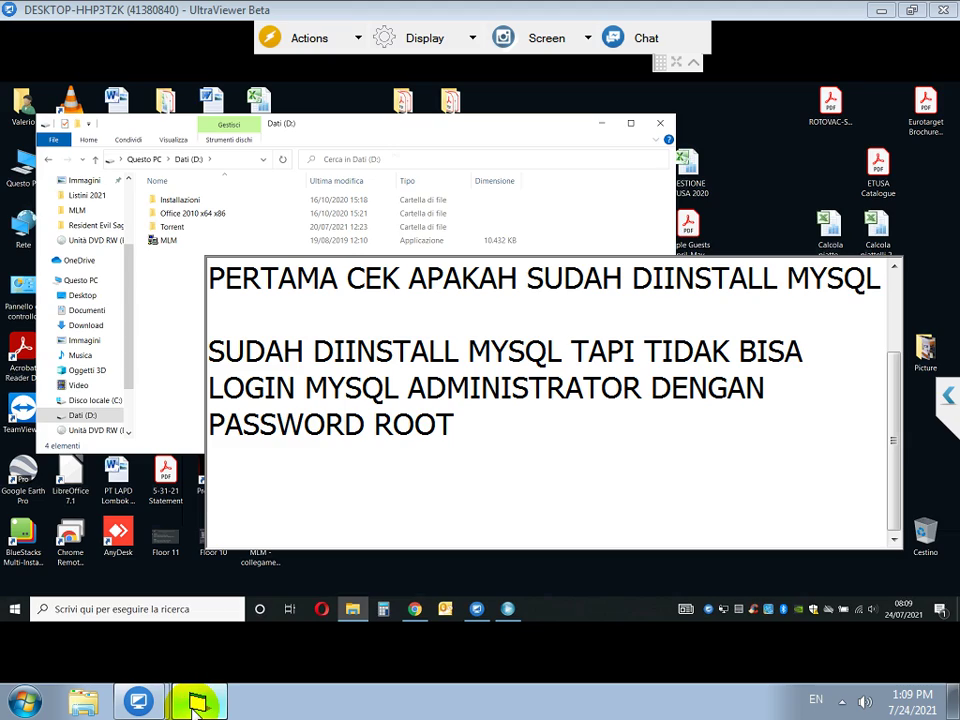
- Add the note line 'COPY MLM.EXE DARI CD KE HARDDISK PC', correcting typos
text(COPY MLM.EXE K)
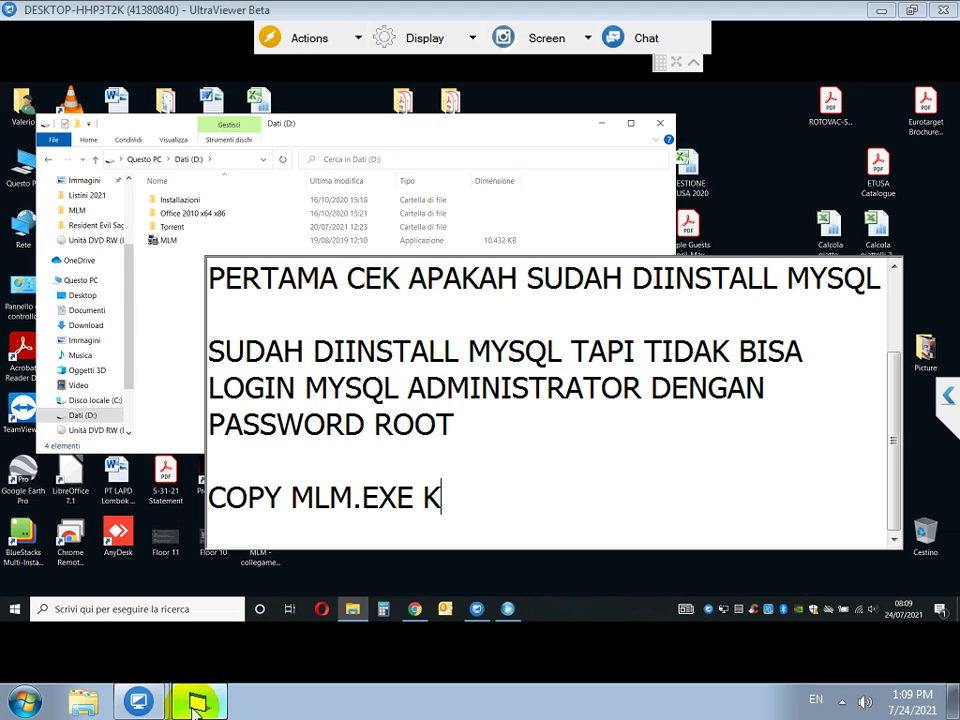
key(BackSpace)
text(DARI )
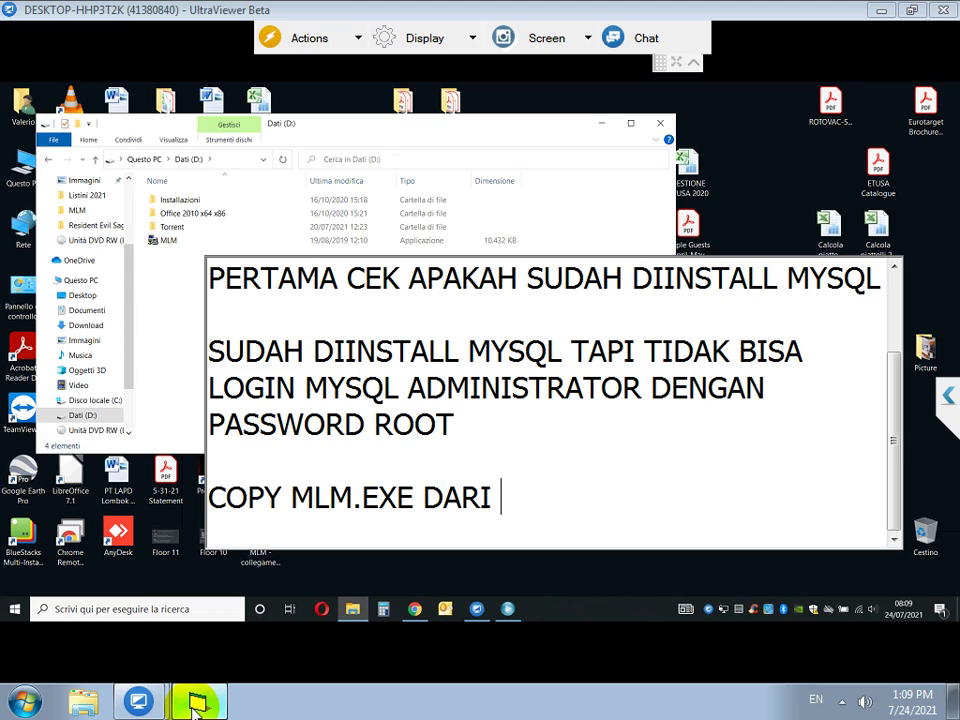
text(CD KE H)
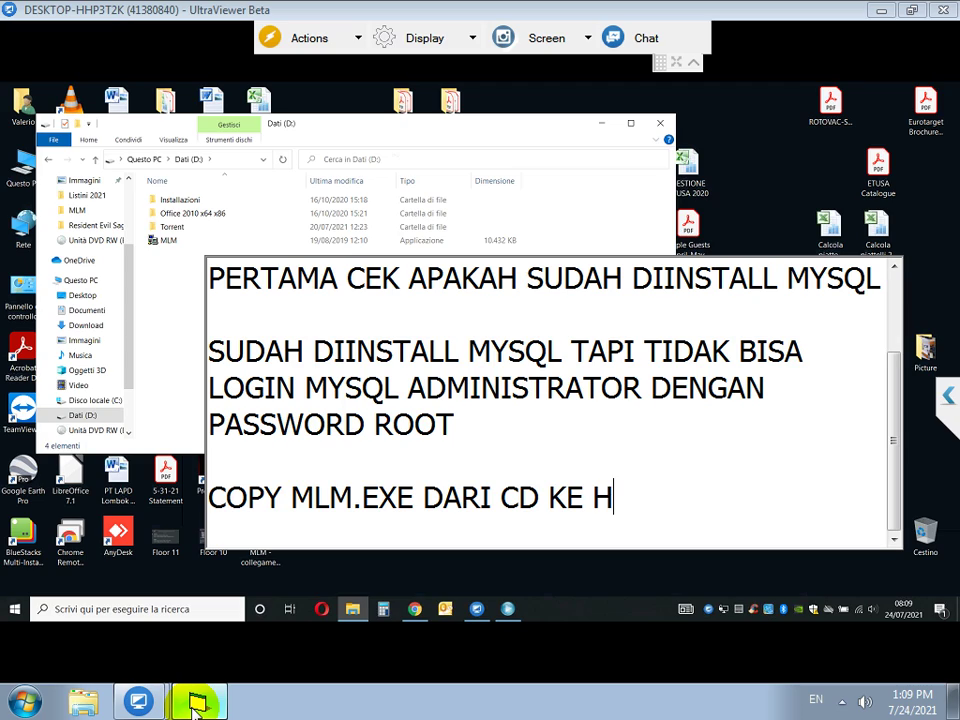
text(ARDDIDK)
key(BackSpace)
key(BackSpace)
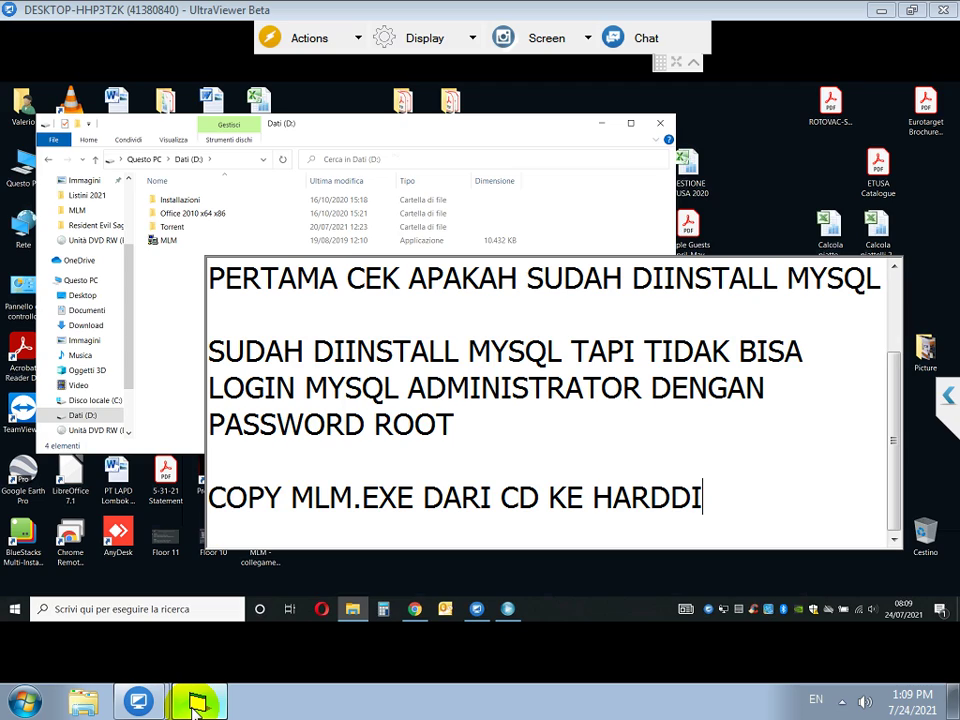
text(SK PC)
key(Return)
key(Return)
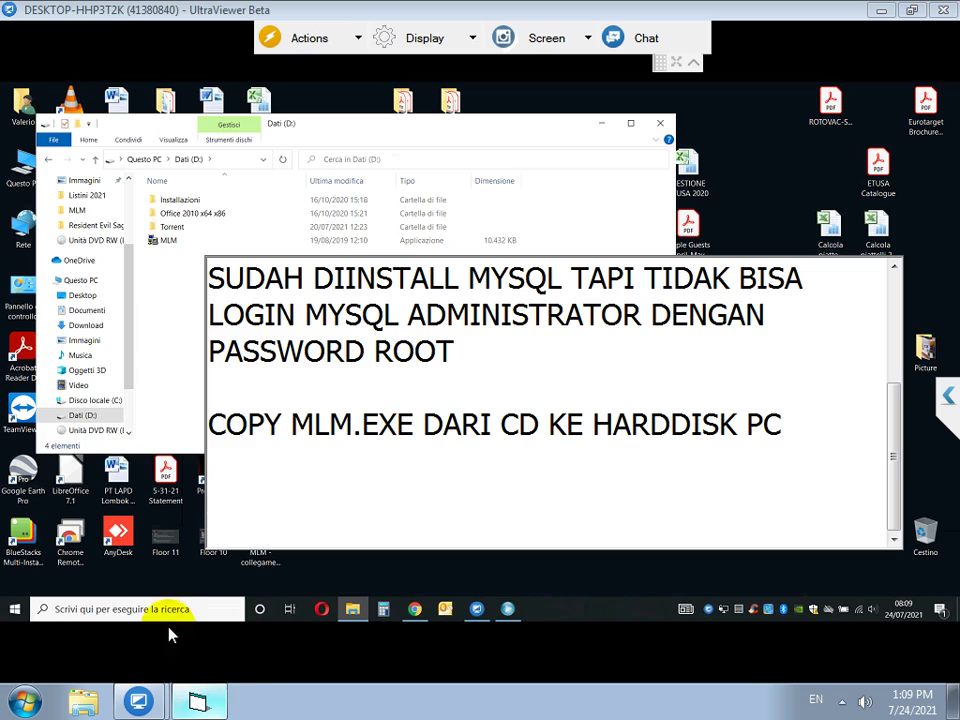
- Launch the copied MLM from Dati (D:) and note to retry login with lowercase default credentials
double_click(155, 240)
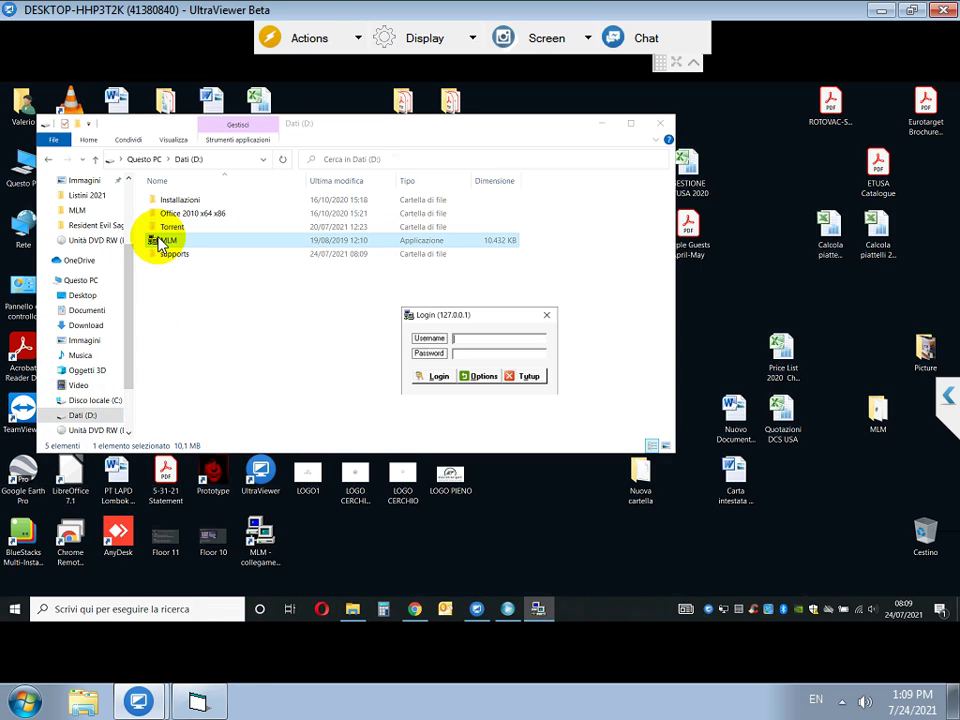
click(203, 703)
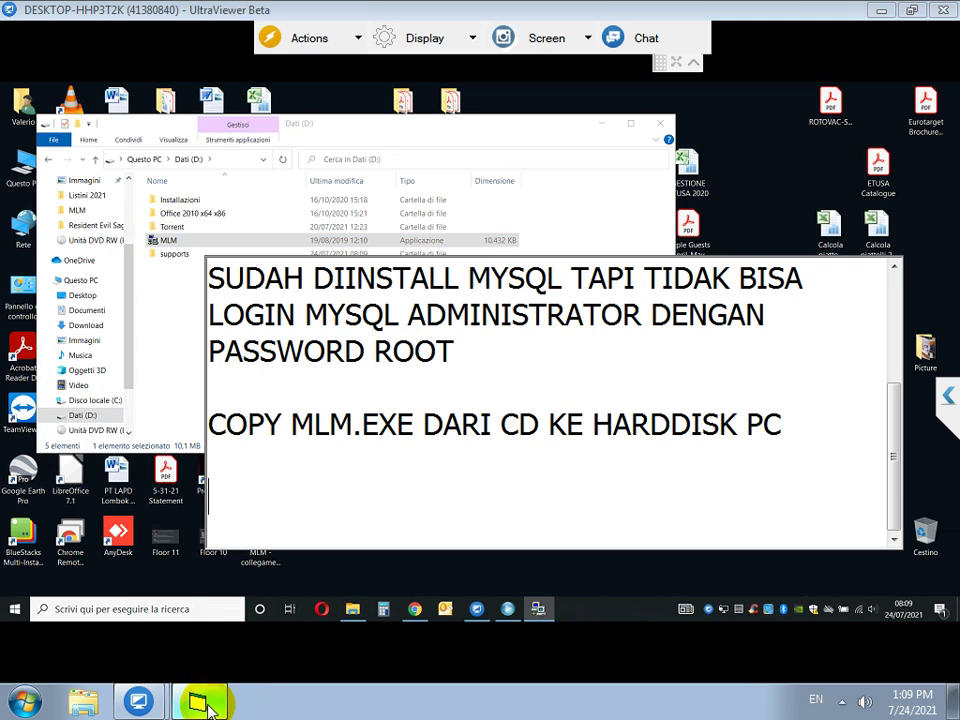
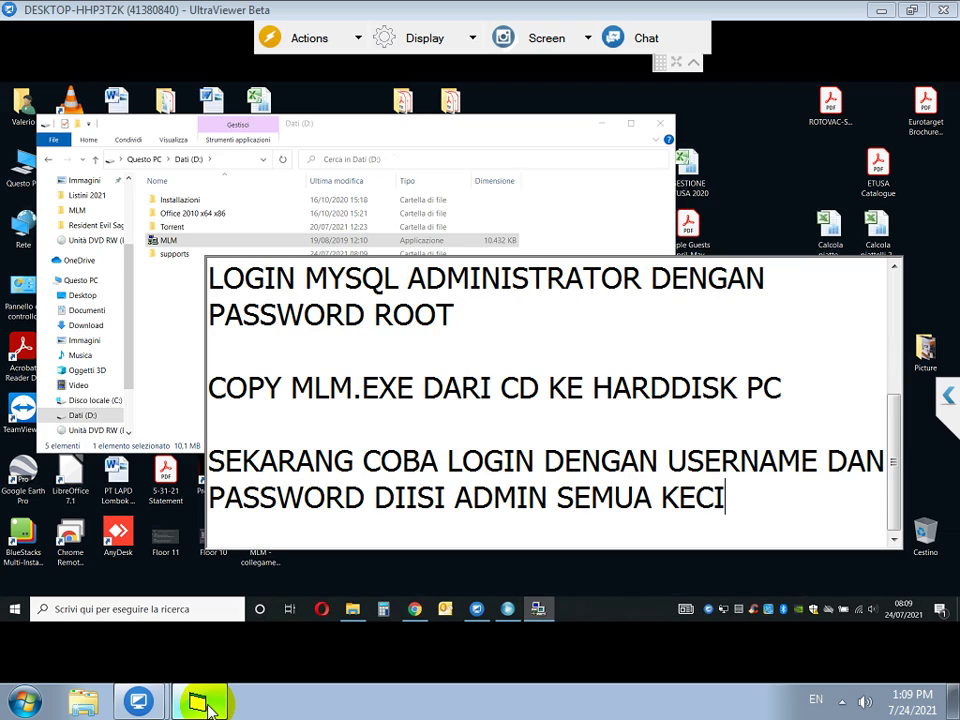
key(Return)
key(Return)
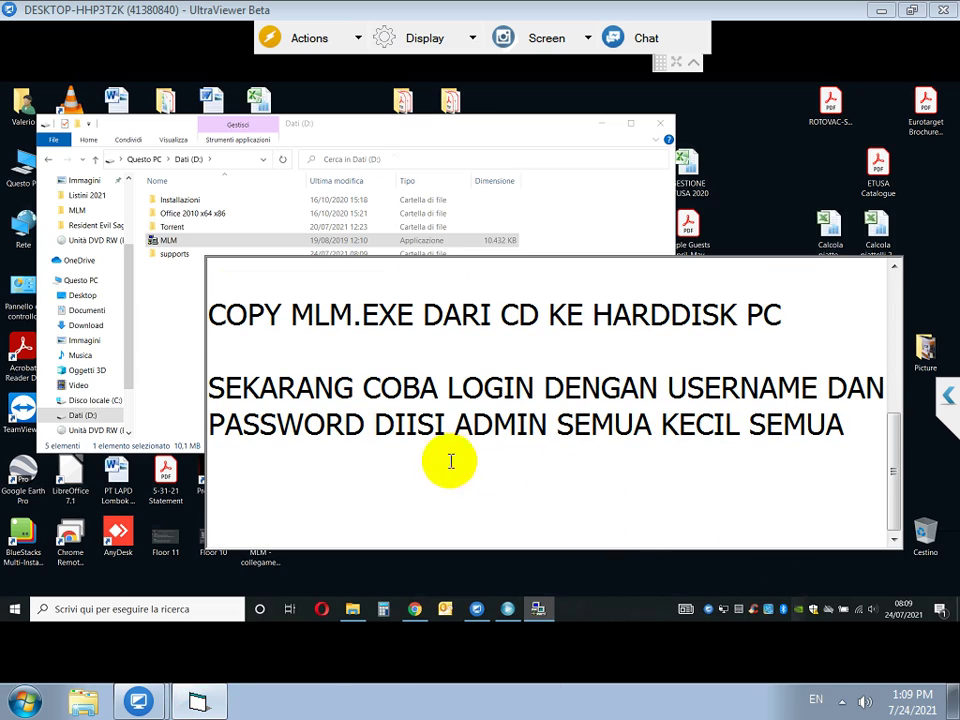
click(181, 350)
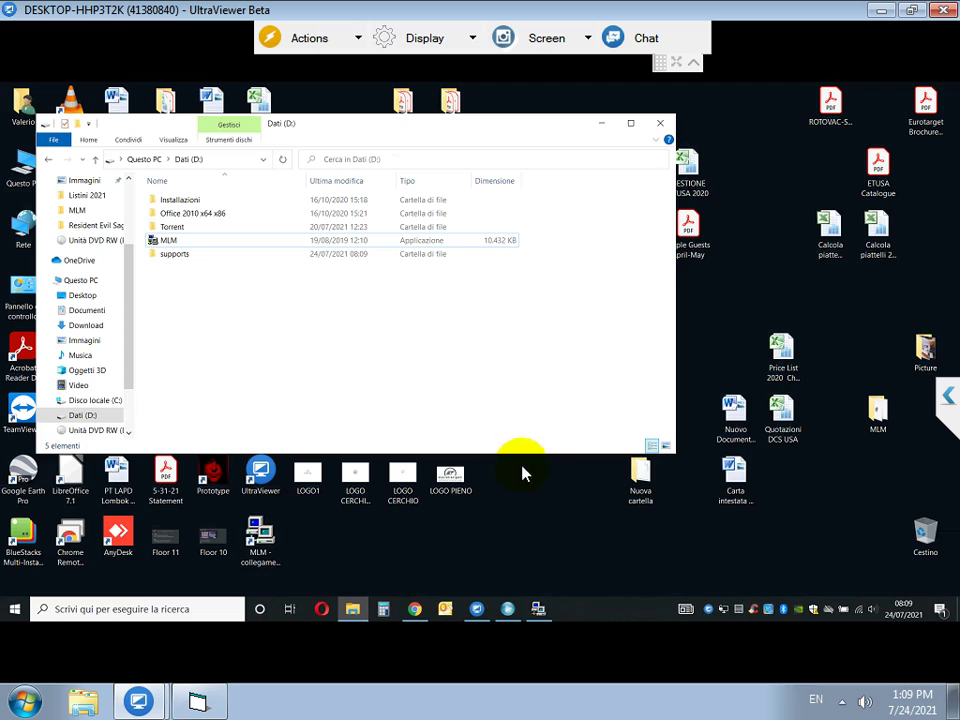
- Launch MLM from the taskbar and submit the admin login, ending at the database server settings
click(535, 616)
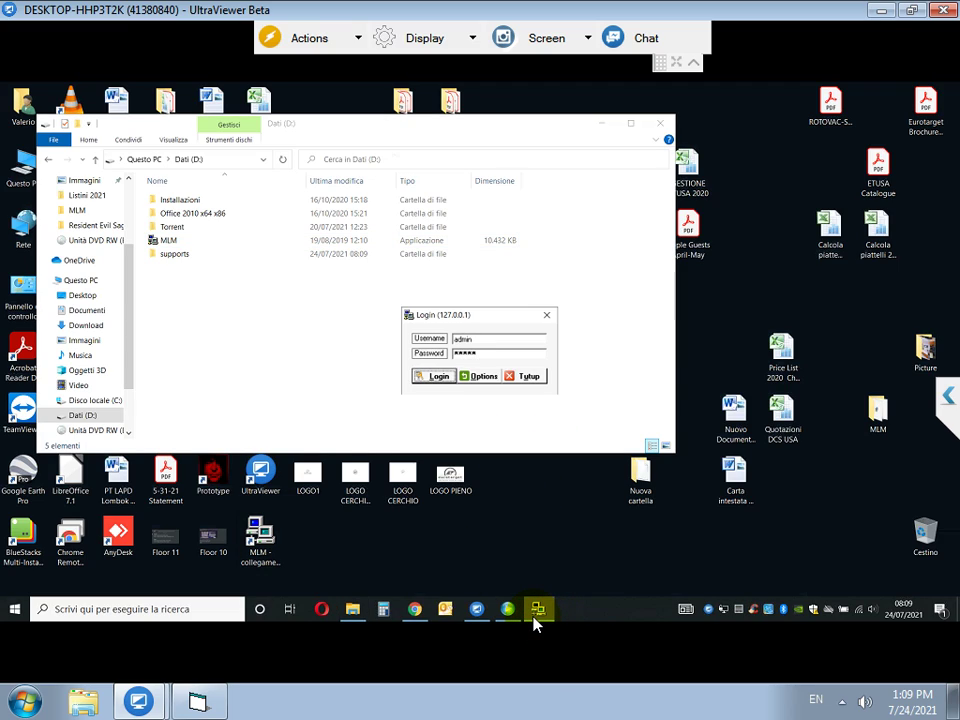
key(Return)
key(Return)
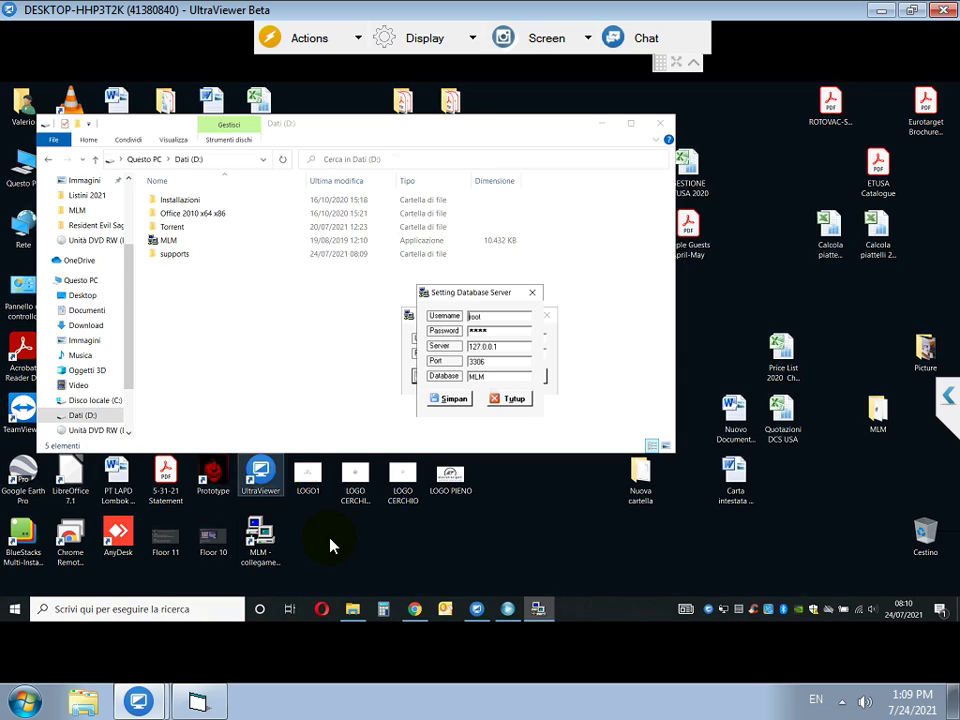
click(326, 551)
- Check the MLM shortcut's target E:\MLM.exe in Proprietà, then dismiss MySQL Administrator's access-denied error
click(256, 545)
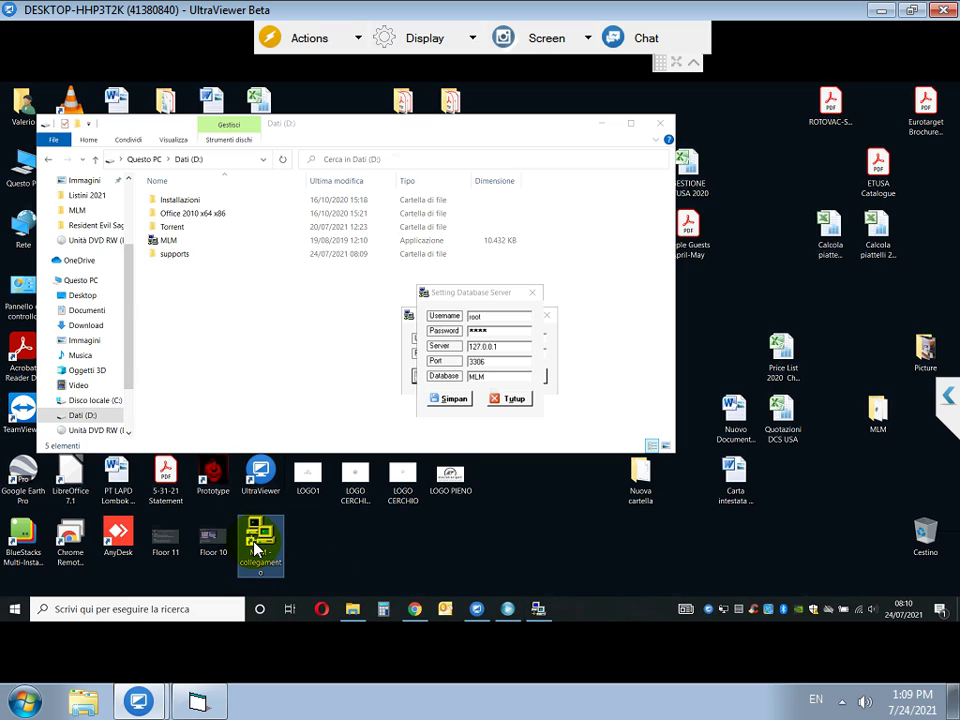
right_click(256, 545)
click(280, 529)
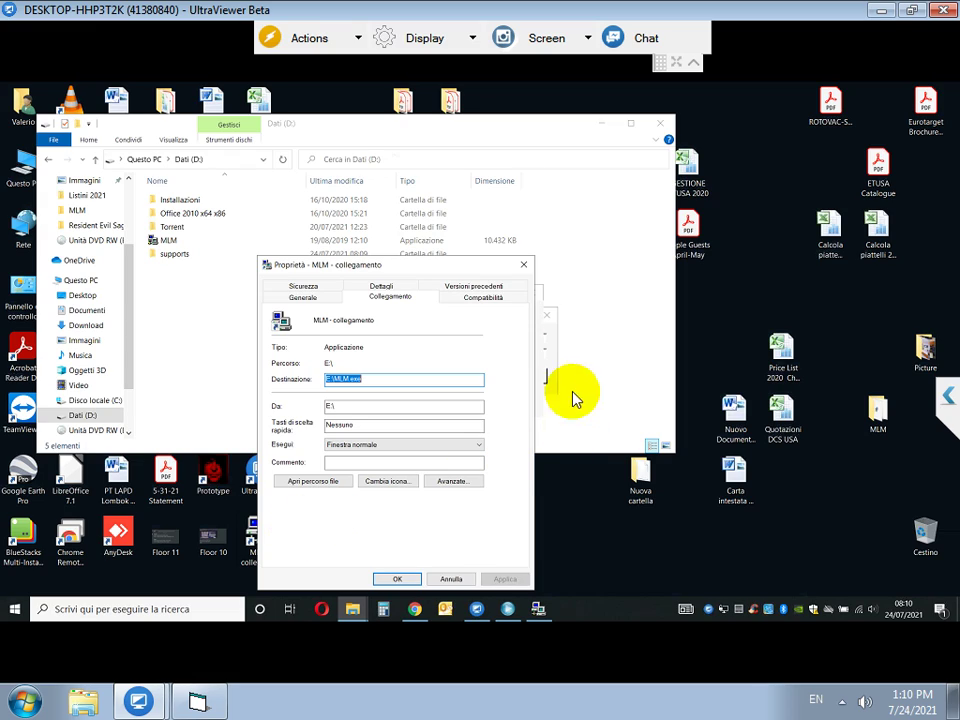
click(451, 579)
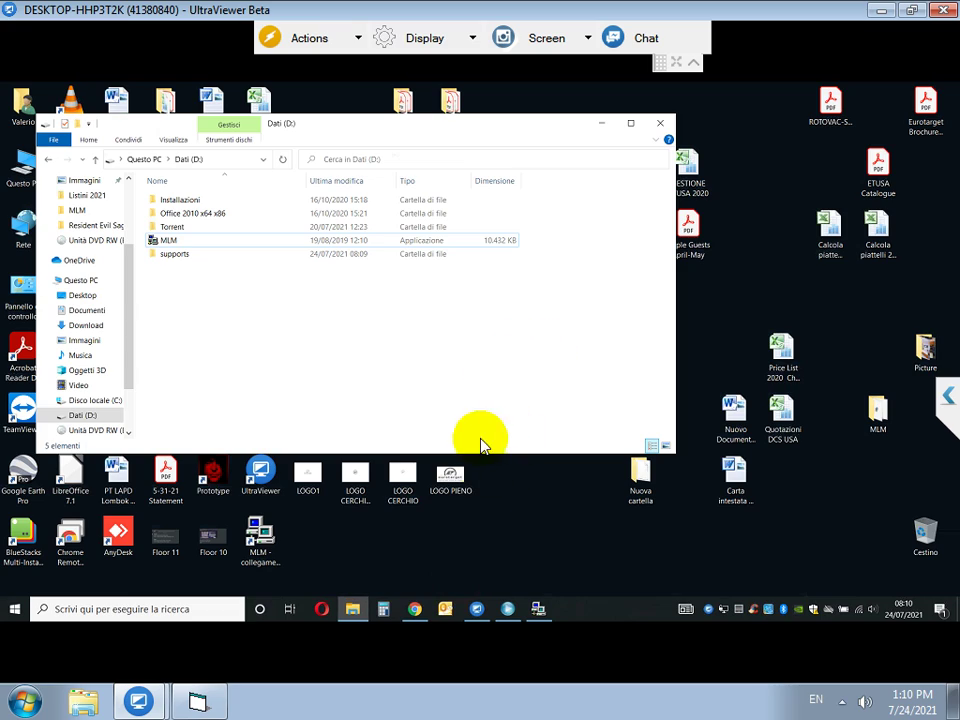
click(508, 608)
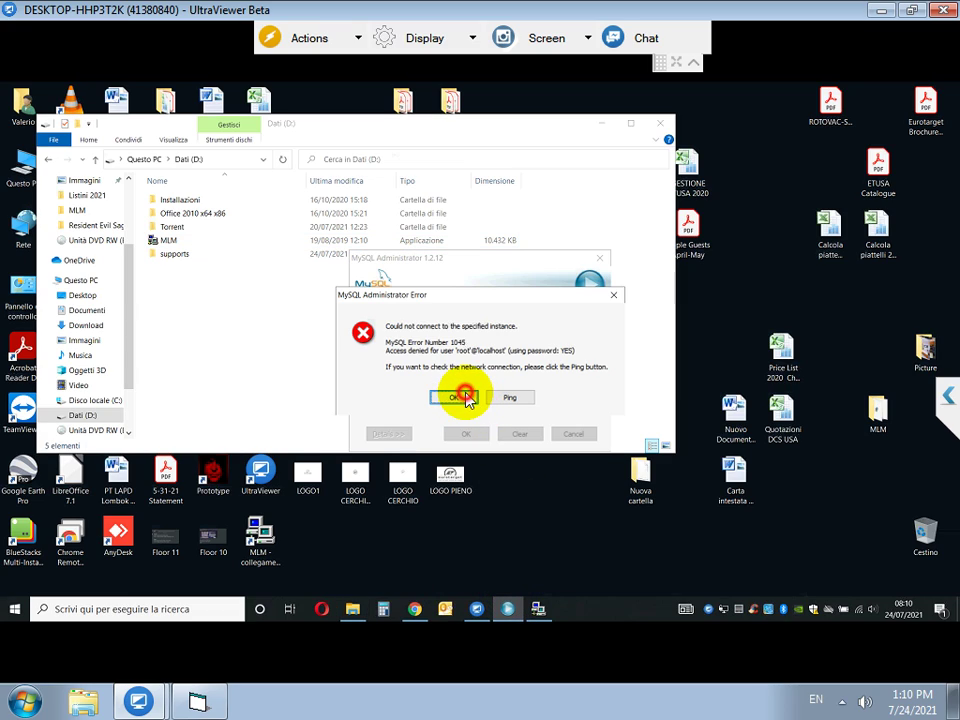
click(463, 396)
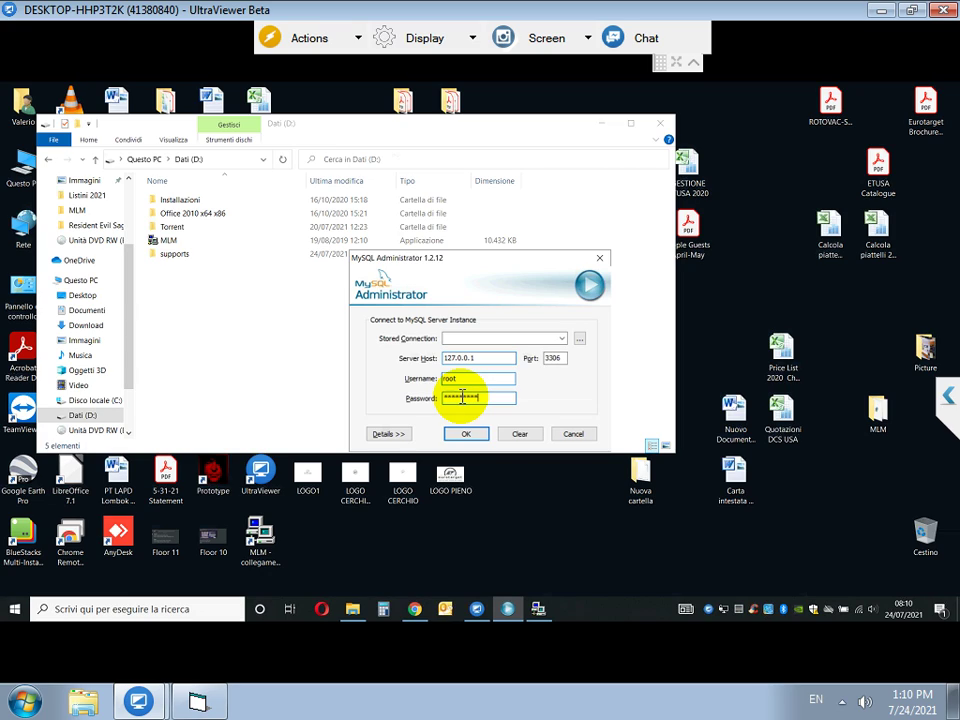
- Connect MySQL Administrator as root at 127.0.0.1:3306, view Restore and Backup, then return to MLM's server settings
key(Return)
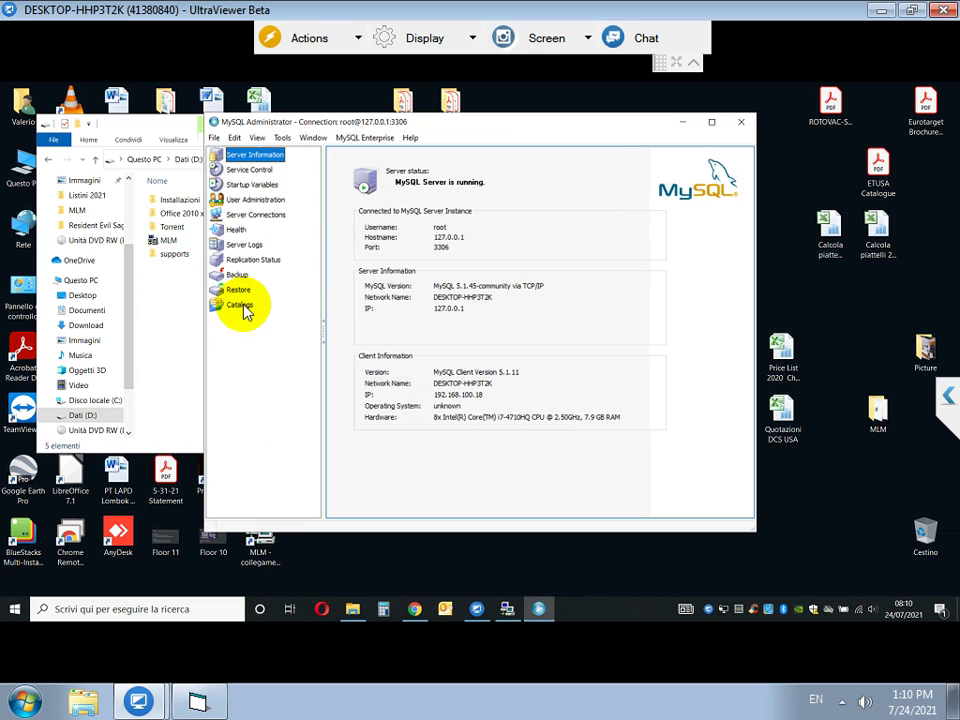
click(240, 292)
click(246, 279)
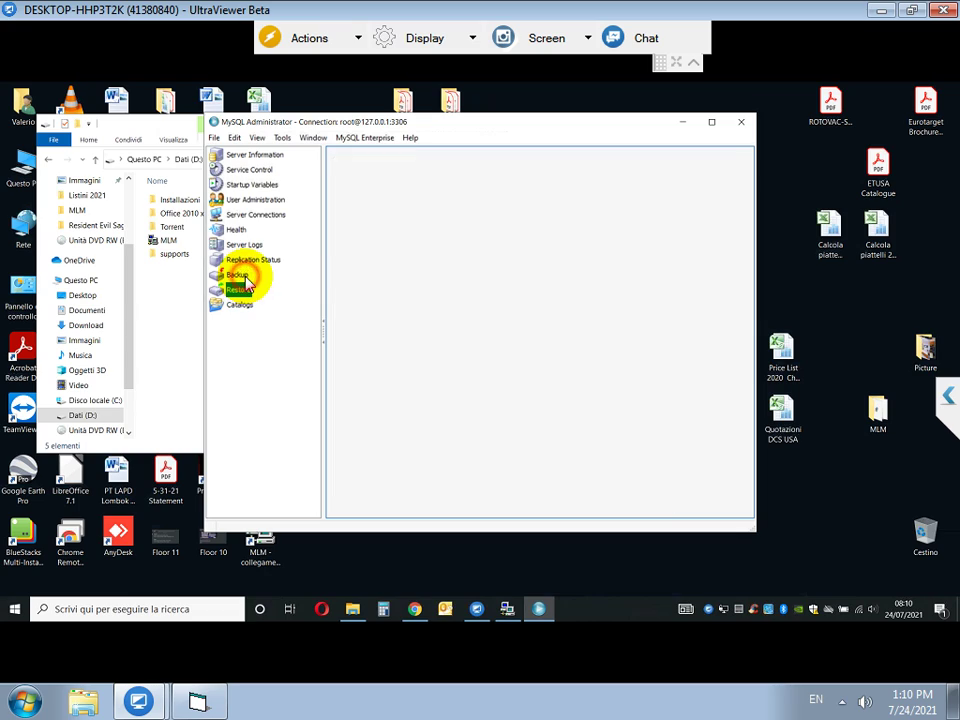
click(180, 335)
click(506, 612)
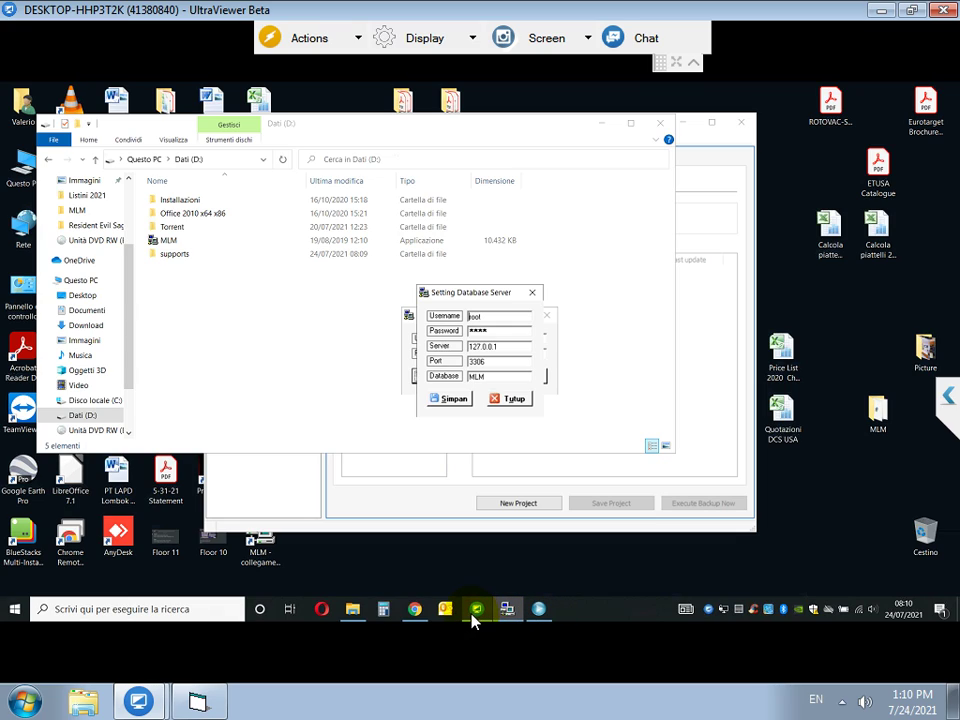
- Note the root password chosen during MySQL configuration and to click OPTIONS first when logging into MLM
click(198, 701)
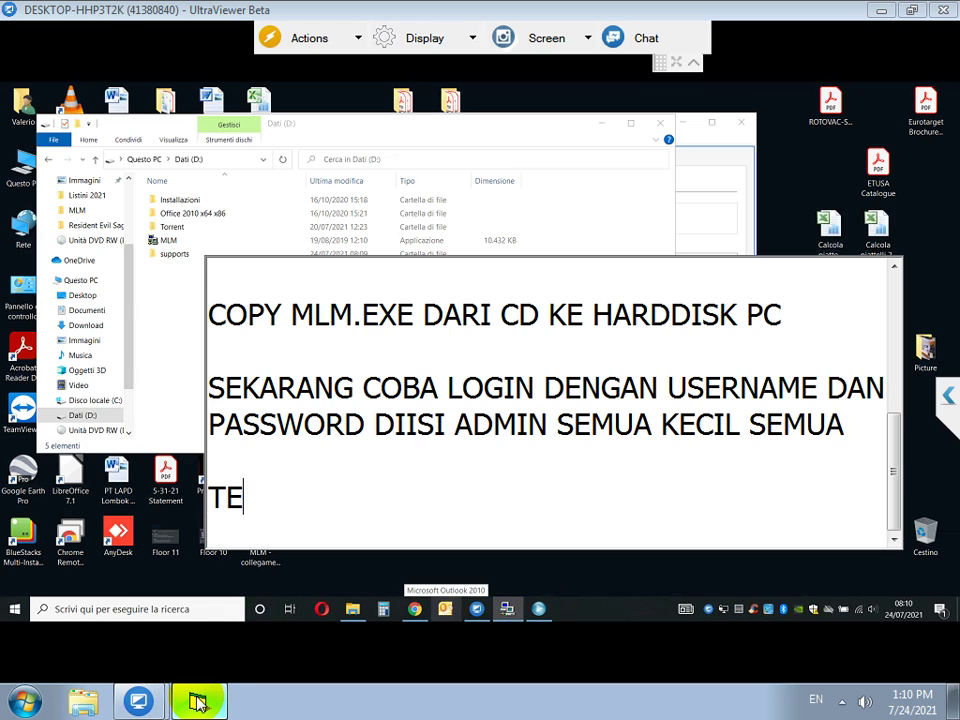
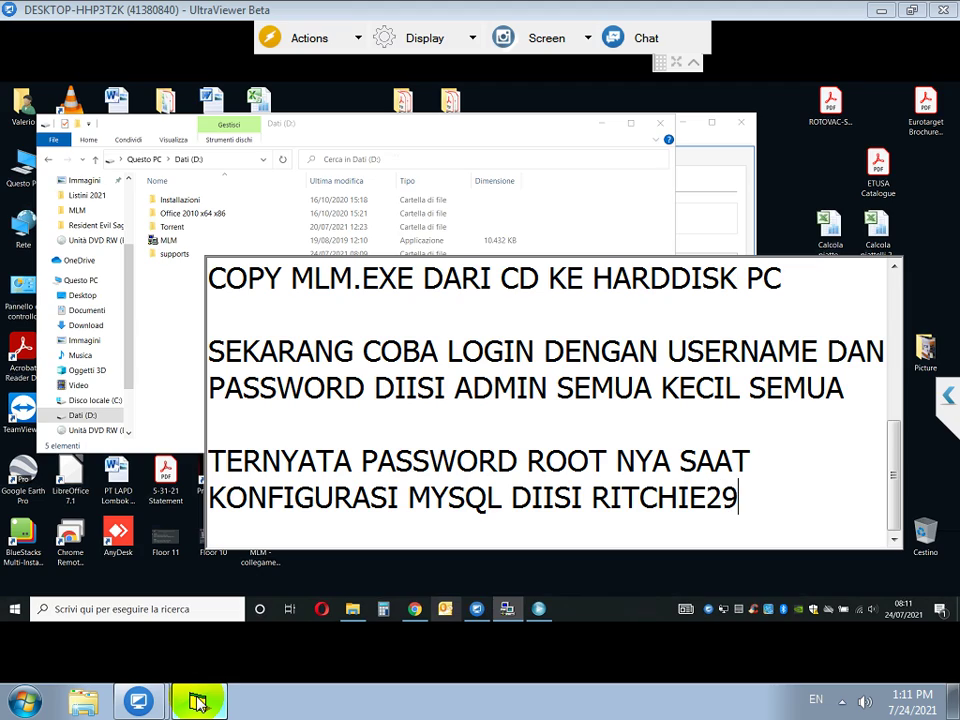
key(Return)
key(Return)
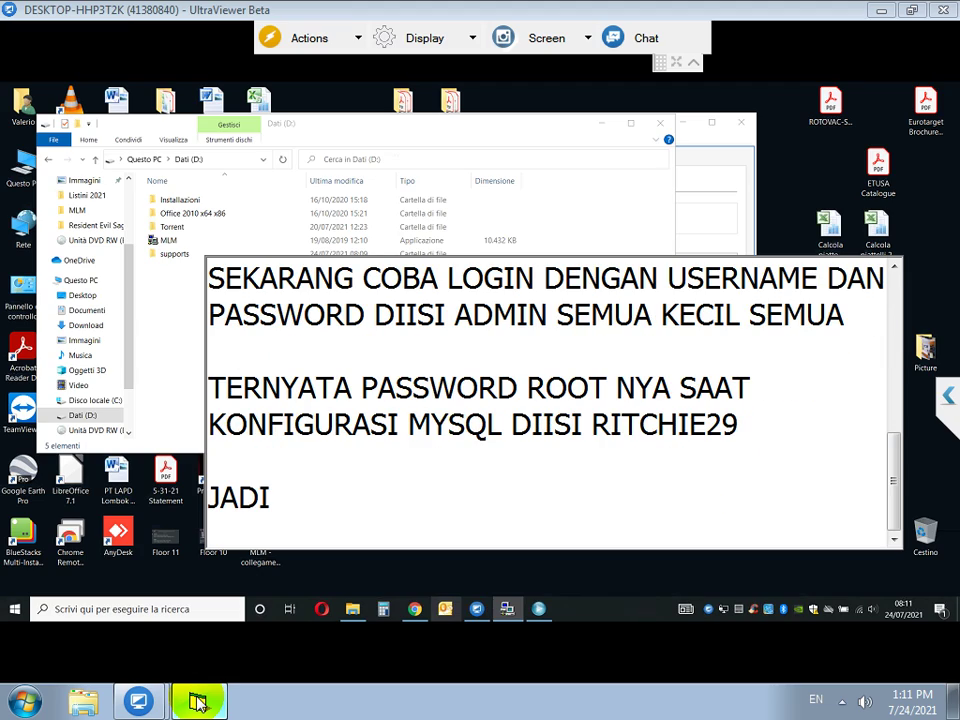
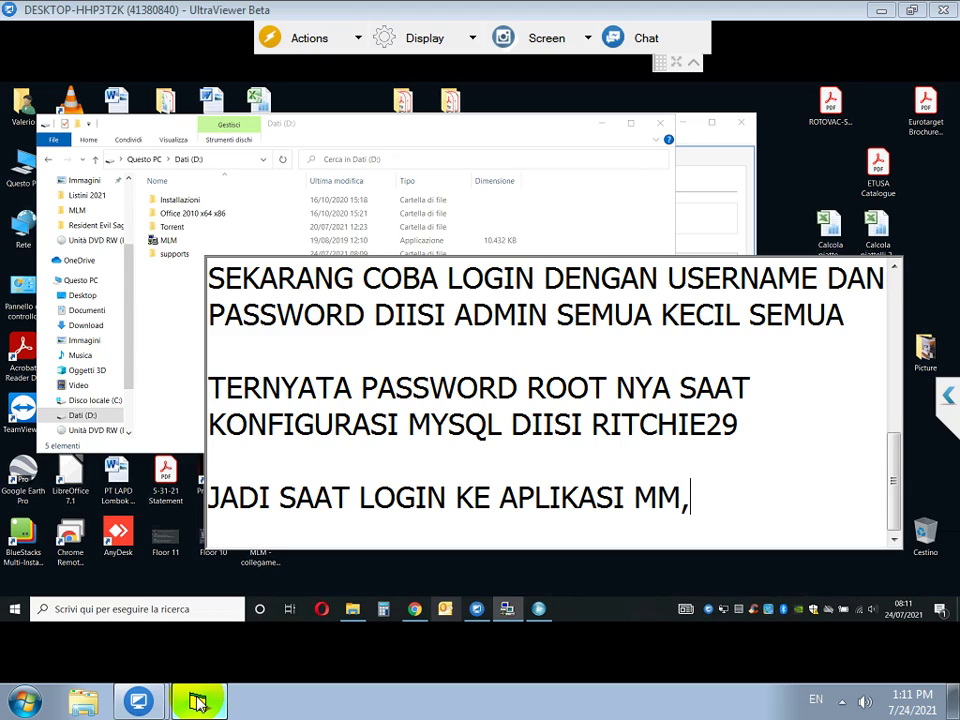
key(BackSpace)
key(BackSpace)
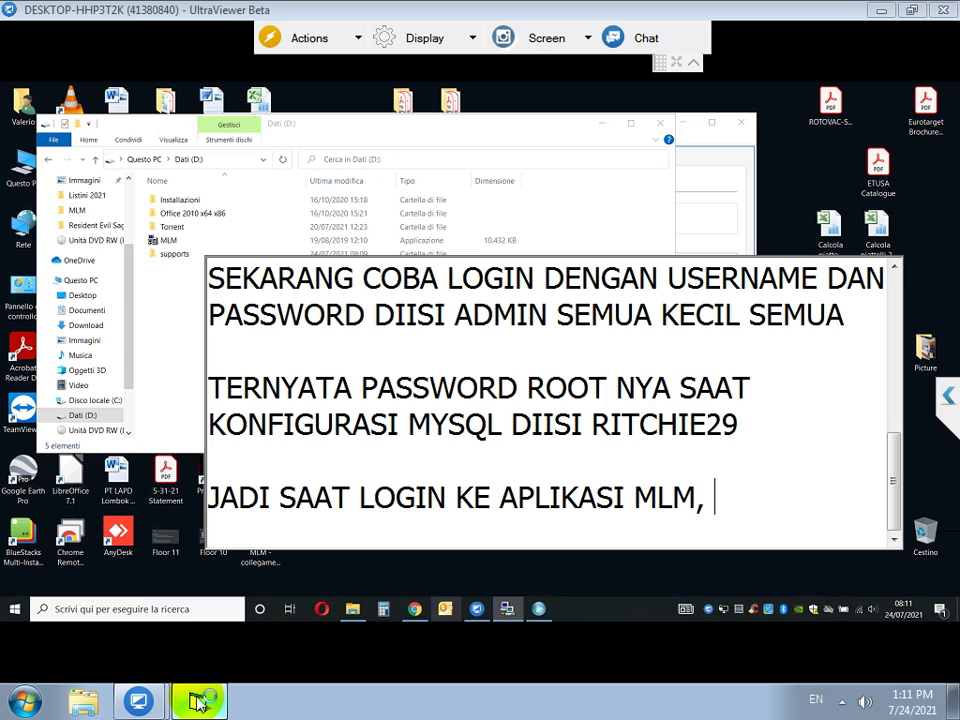
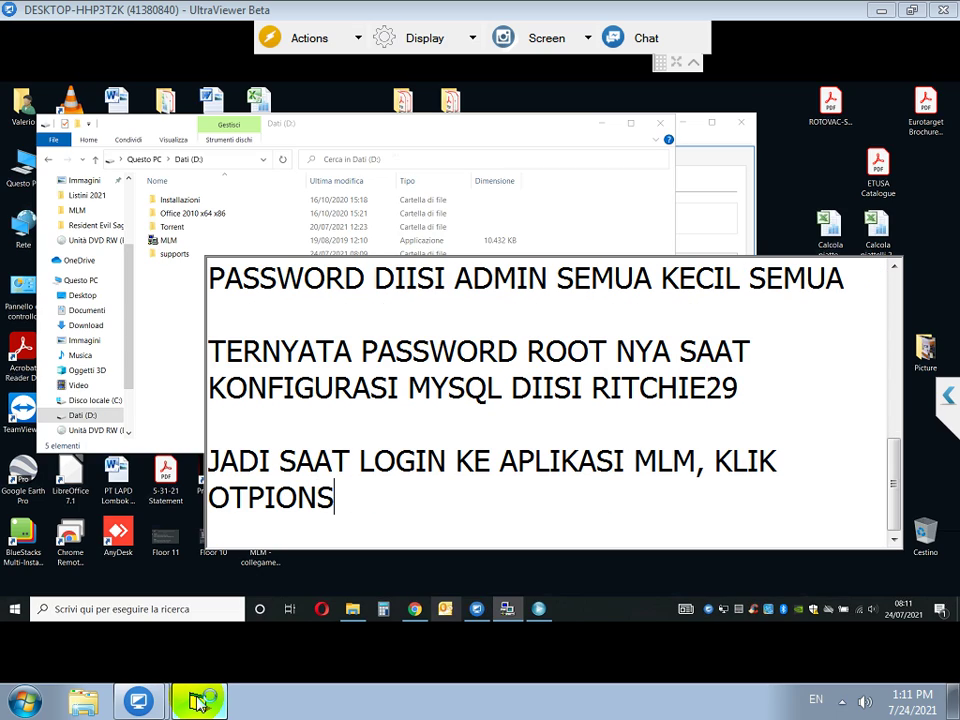
key(BackSpace)
key(BackSpace)
key(BackSpace)
key(BackSpace)
key(BackSpace)
key(BackSpace)
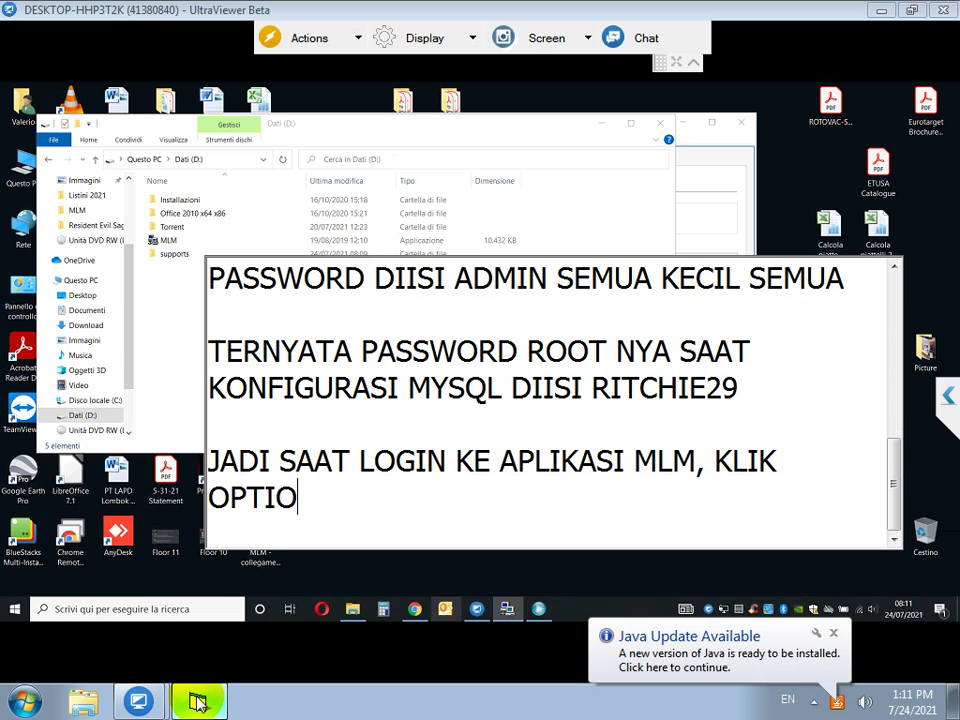
key(BackSpace)
key(BackSpace)
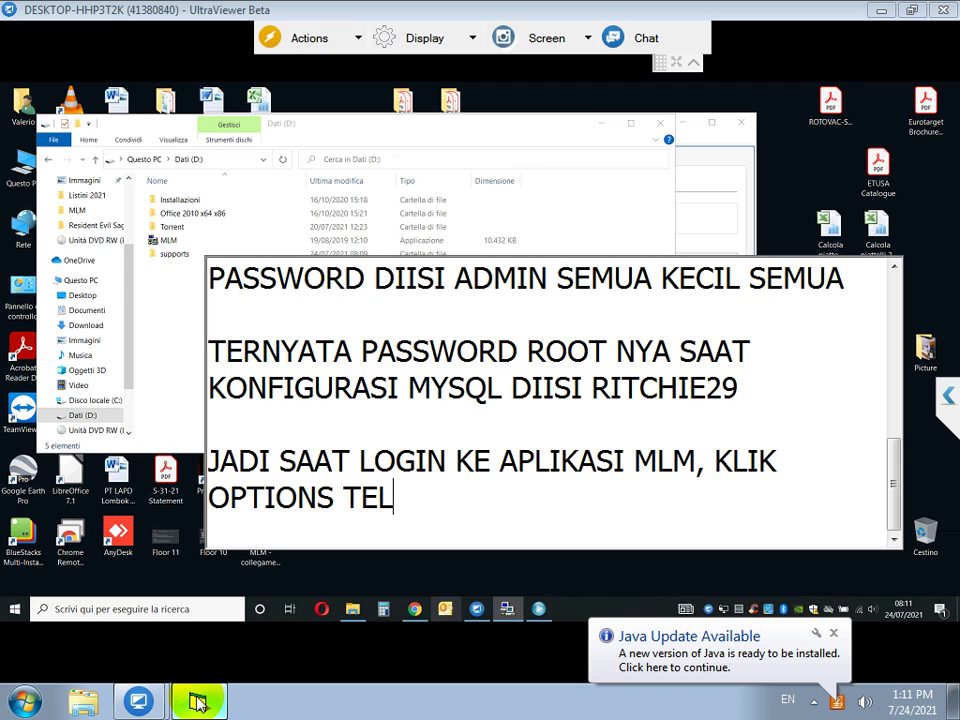
key(BackSpace)
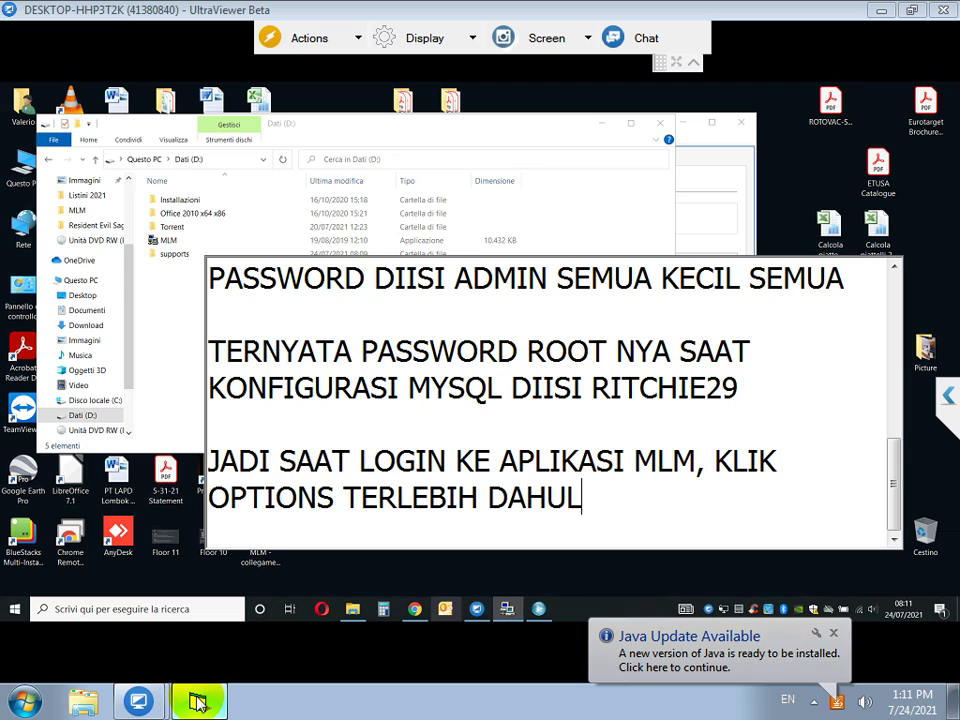
- Note to set the password field to the MySQL root password, leaving other fields unchanged
text(LAL)
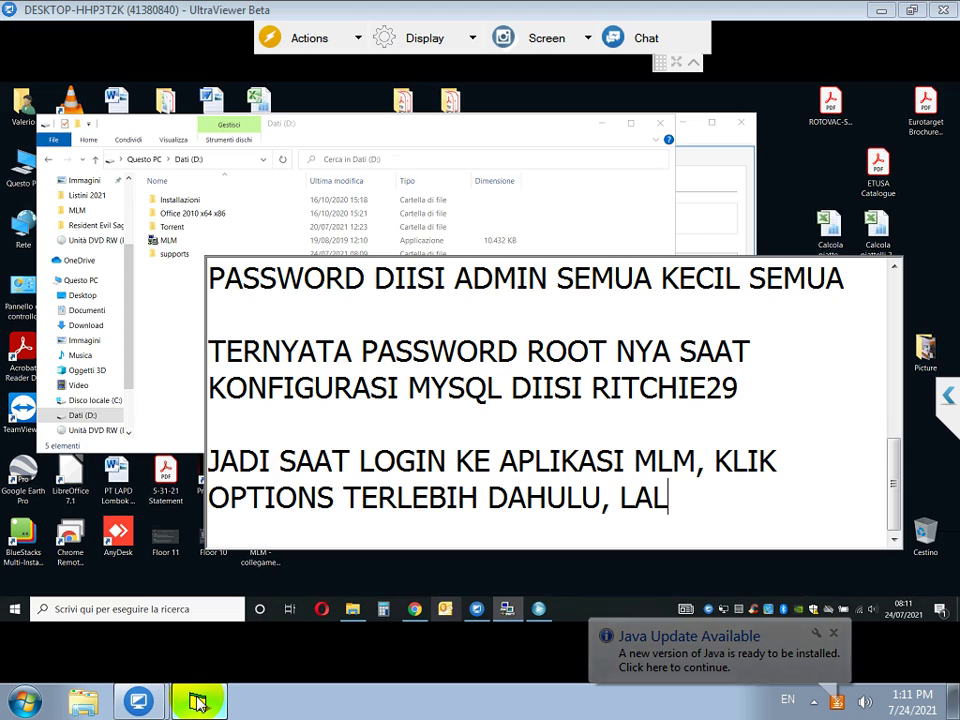
text(U EDIT PASSWORD)
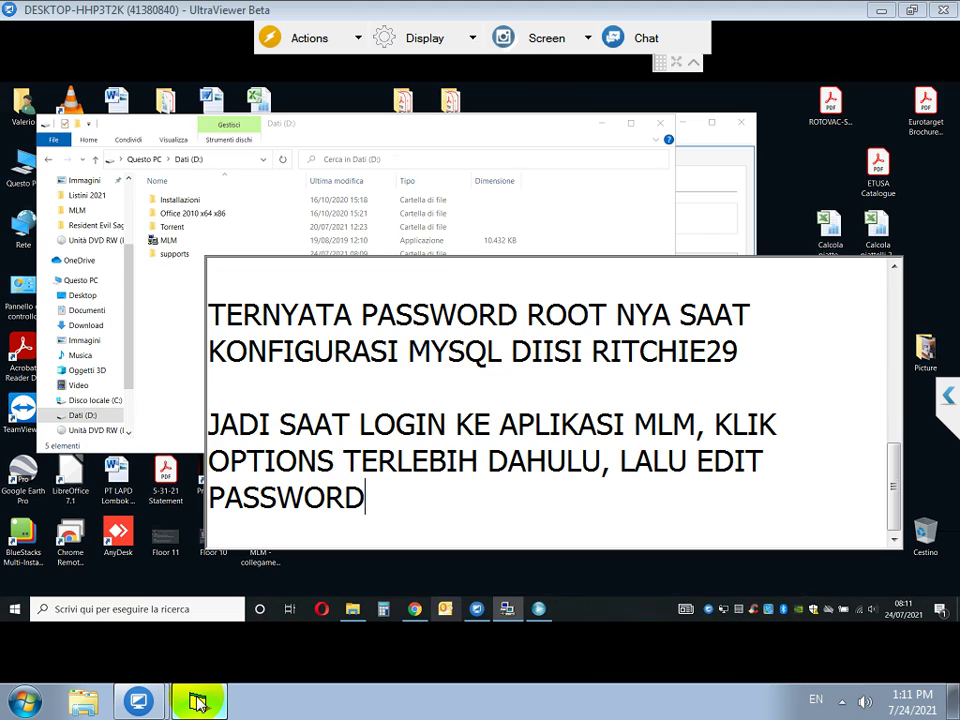
text(KOLOM )
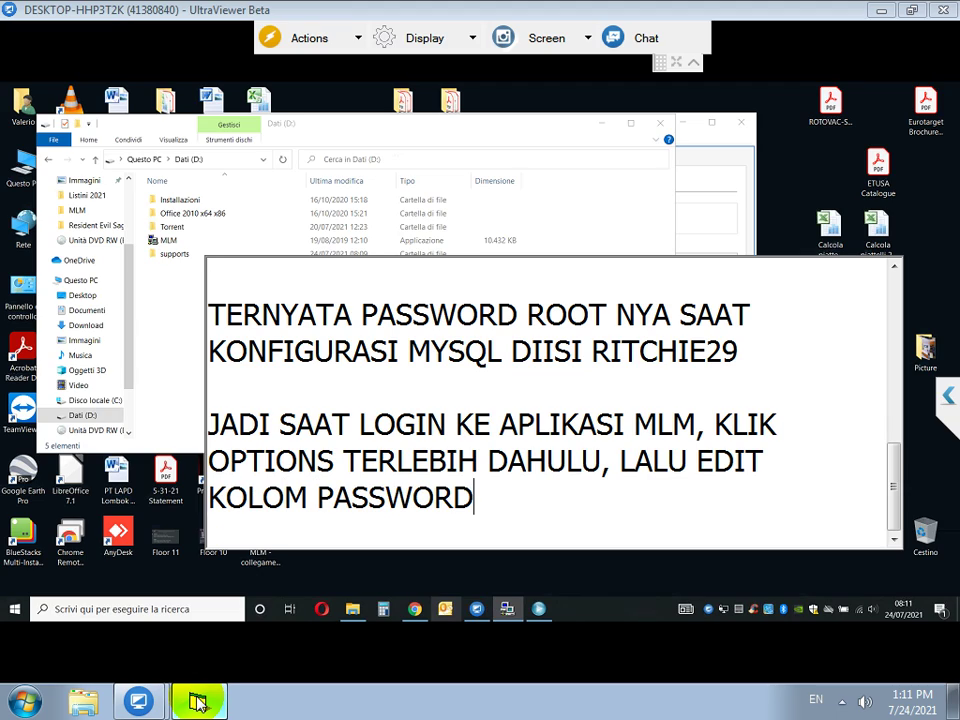
text( MENJADI)
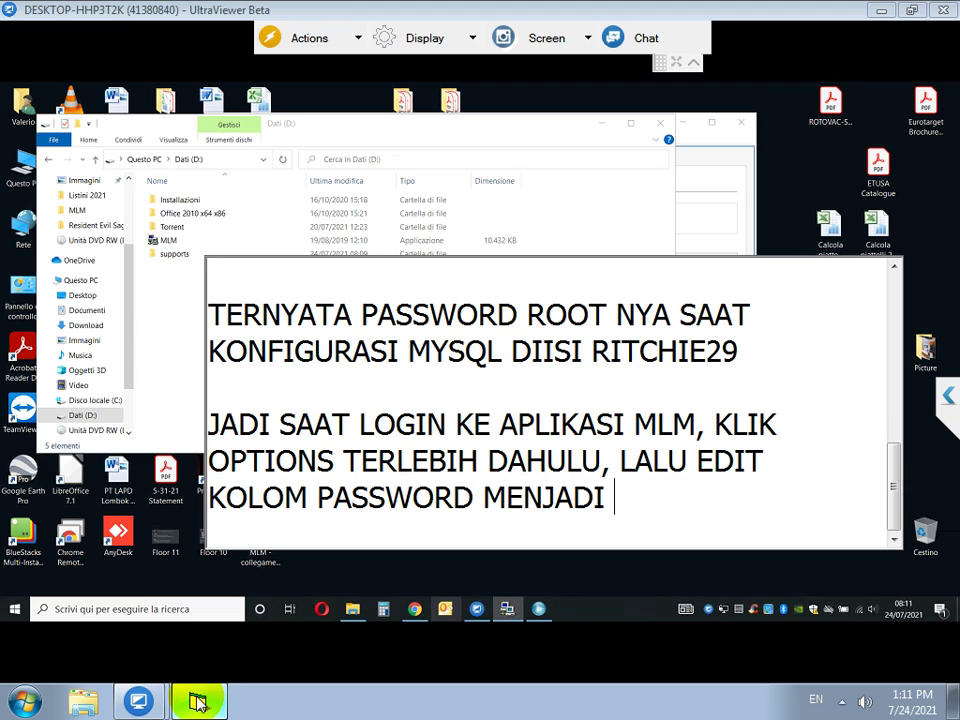
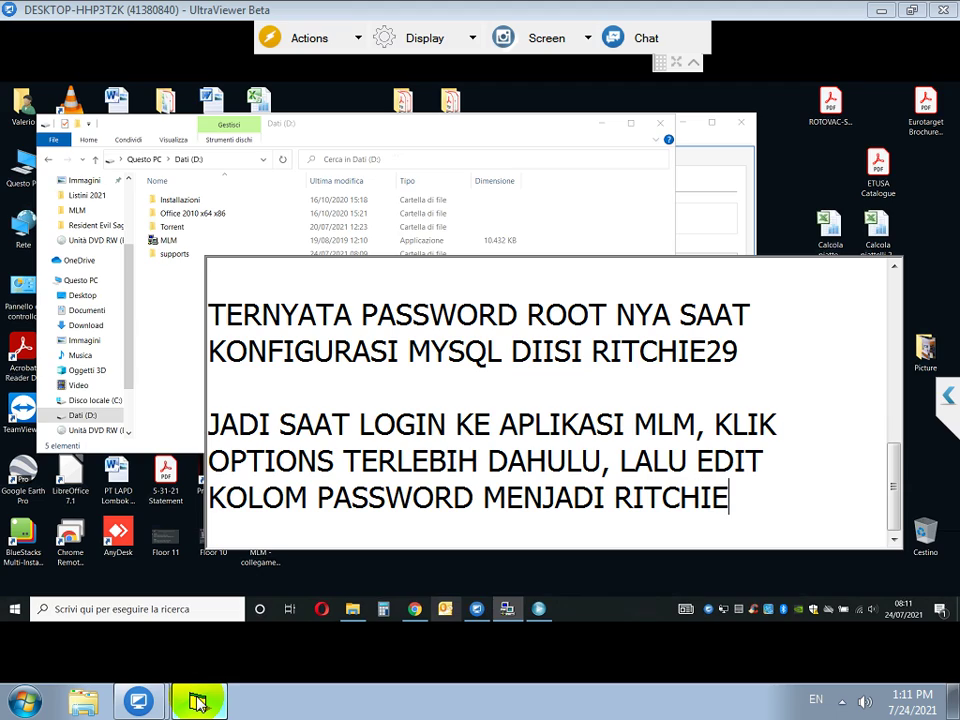
key(Return)
key(Return)
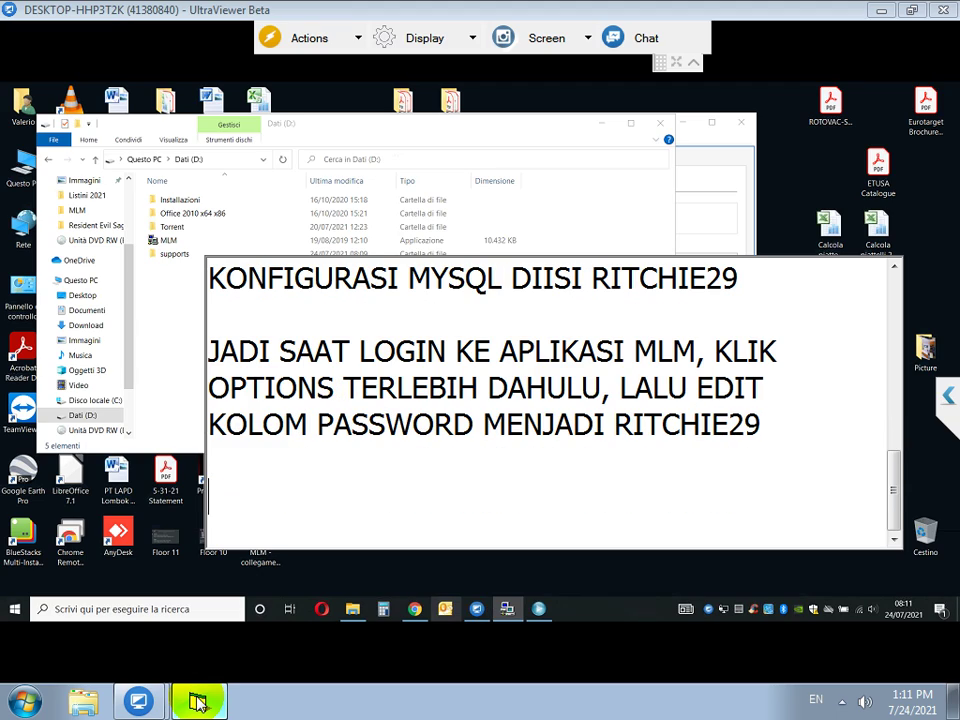
text(LAINNYA)
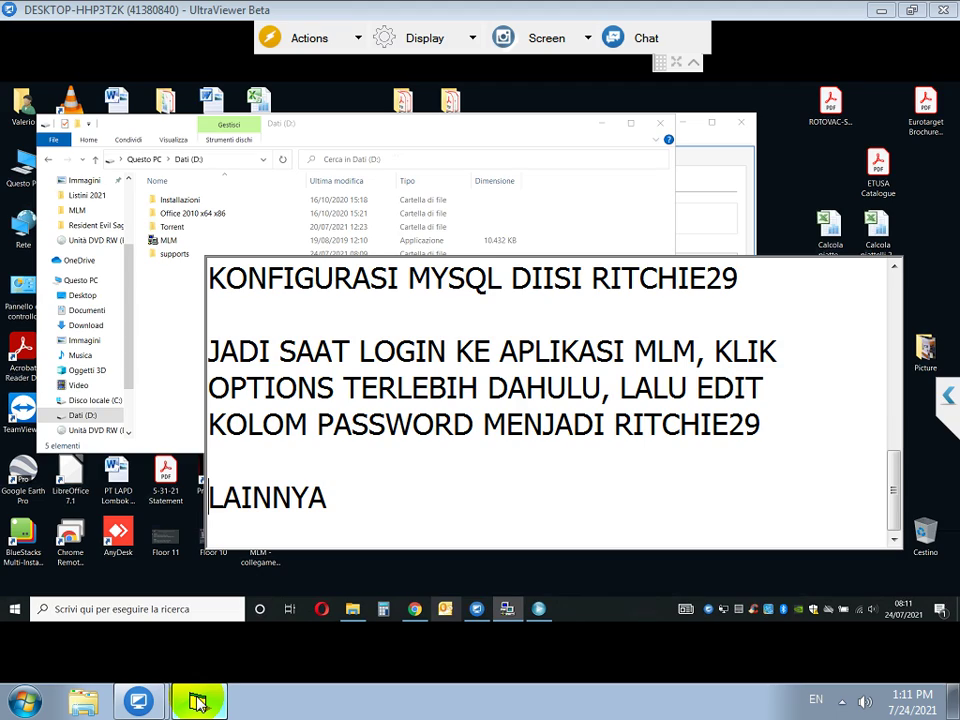
text(KOLOM)
key(End)
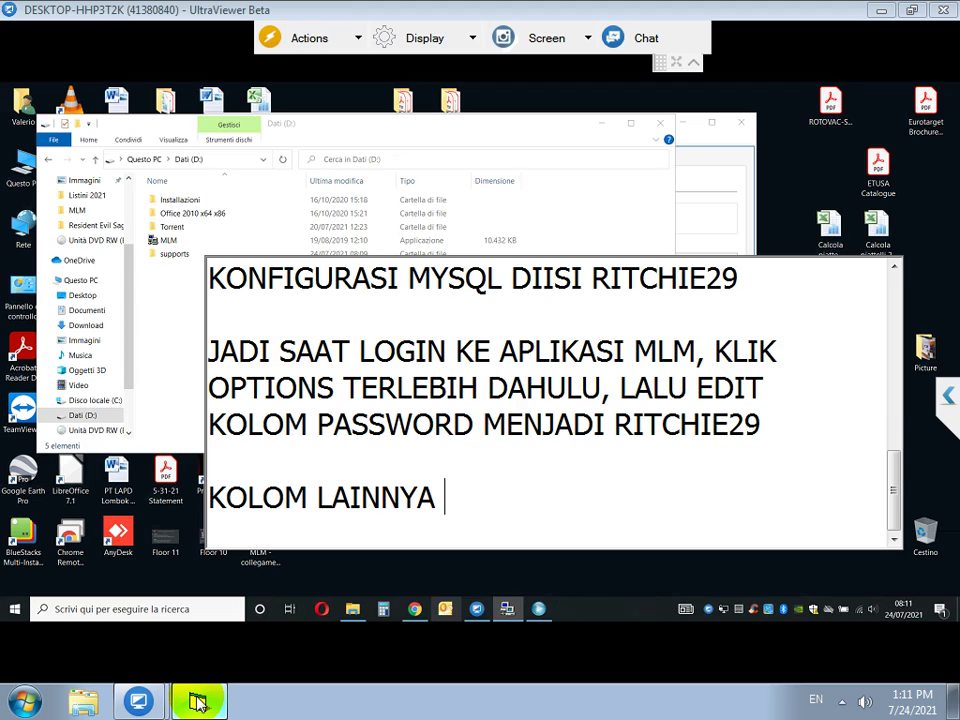
text(BIARKAN TE)
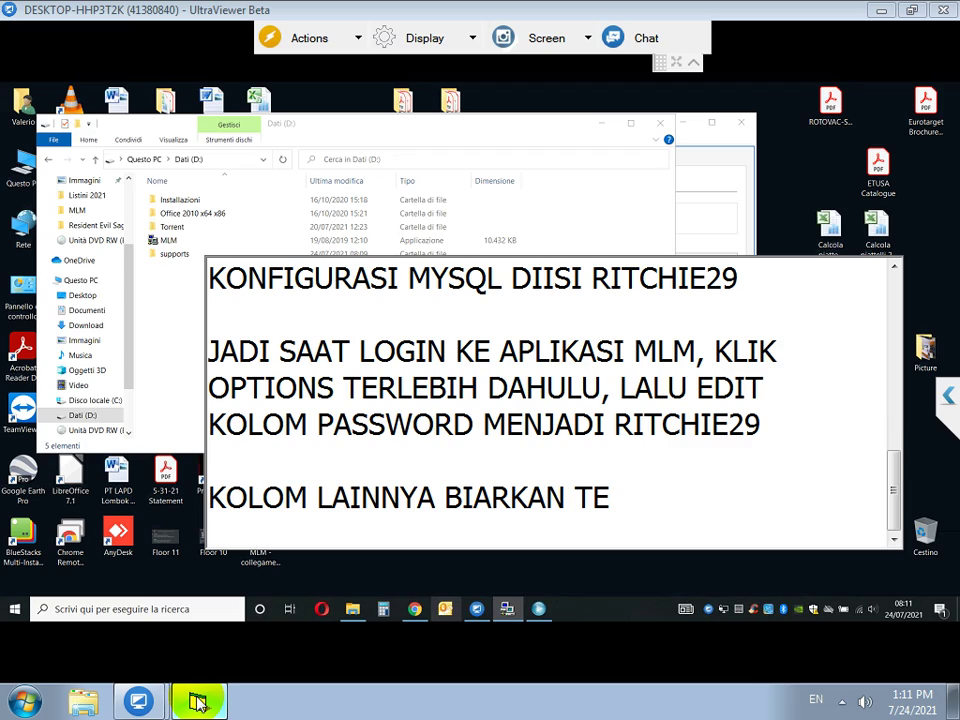
text(TAP SAMA)
key(Return)
key(Return)
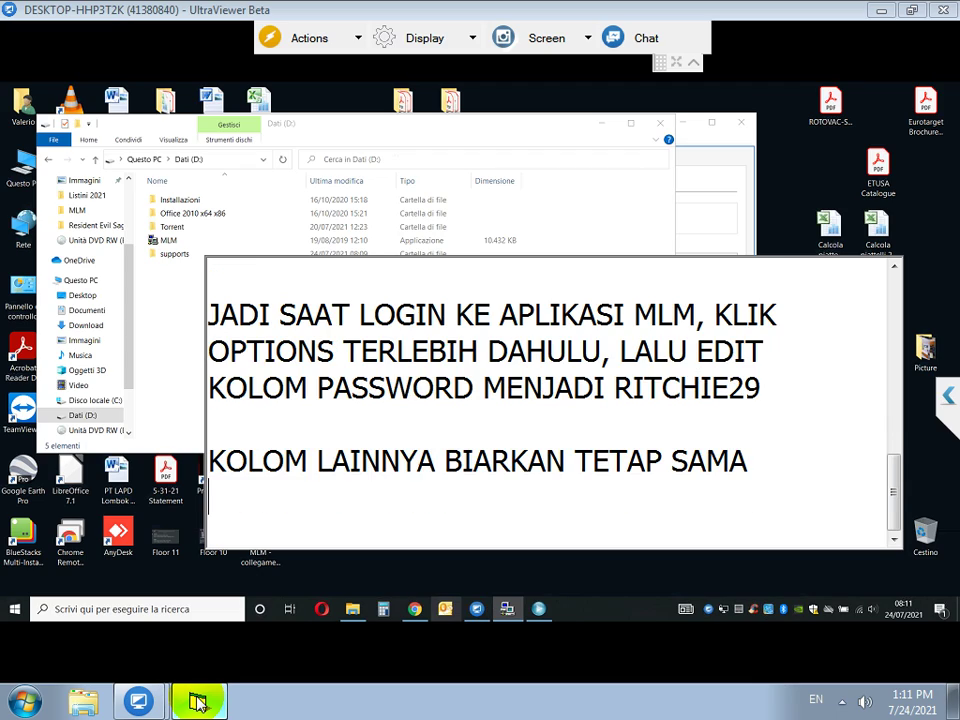
- Save MLM's database server settings with the corrected root password, then log in to MLM
click(154, 369)
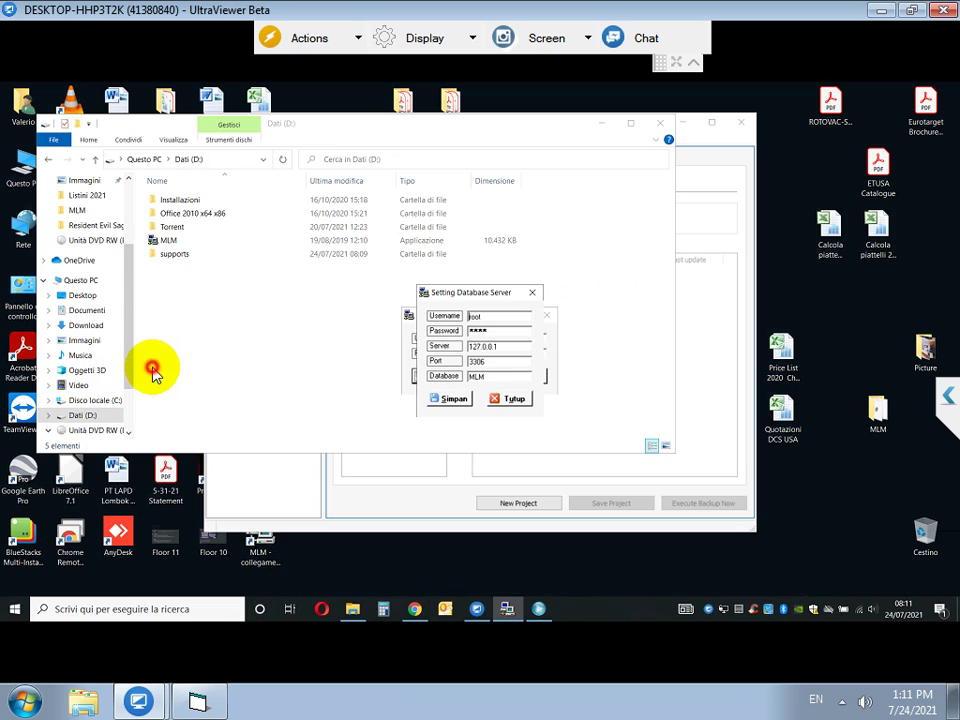
click(507, 608)
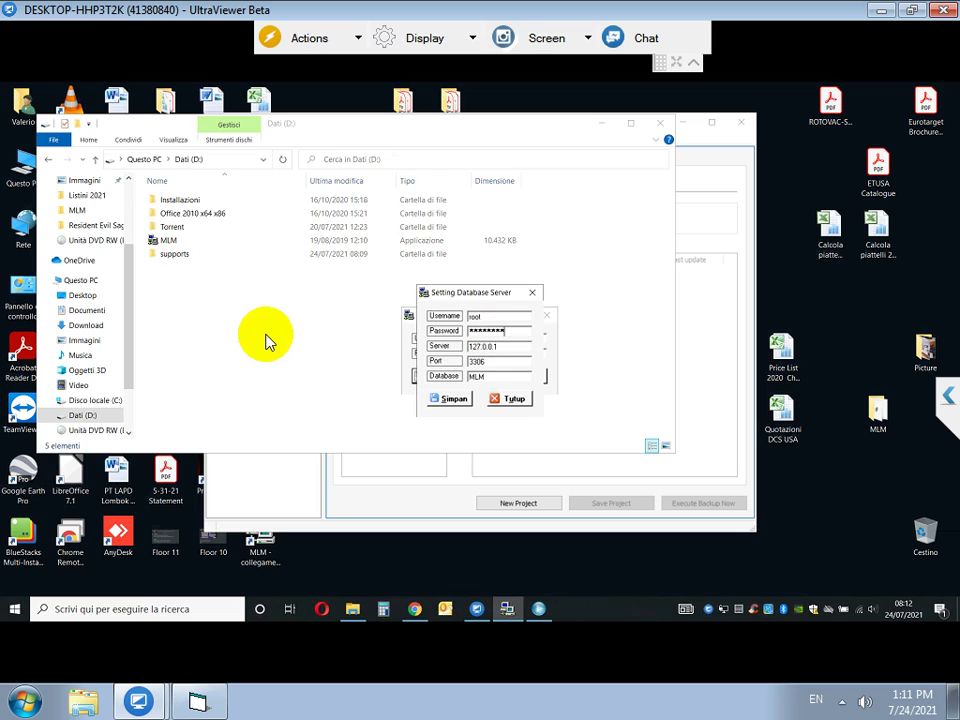
key(Return)
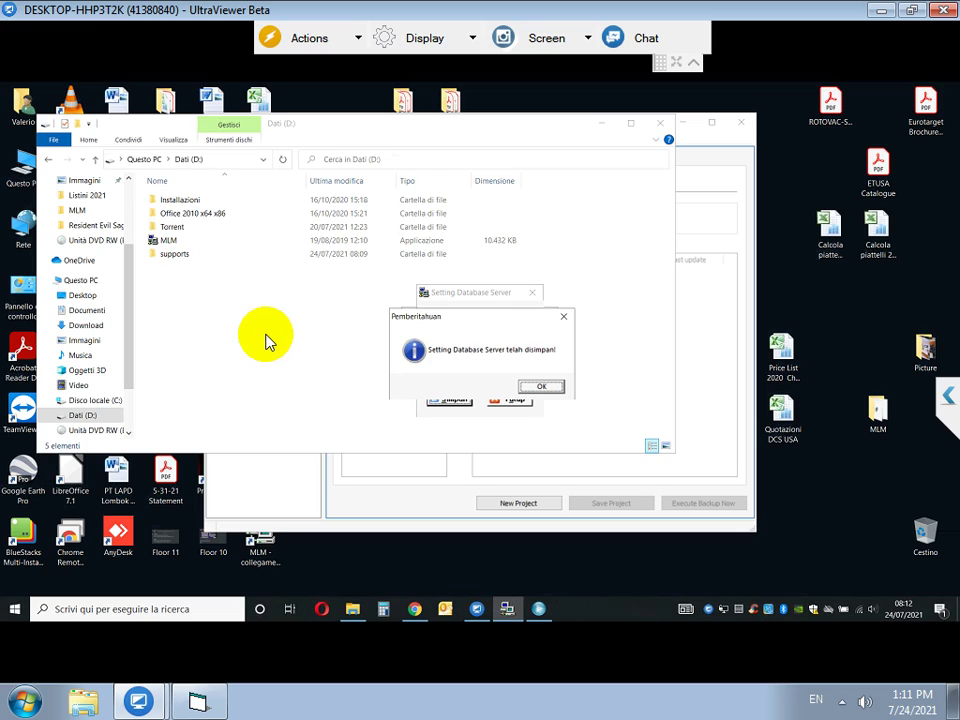
key(Return)
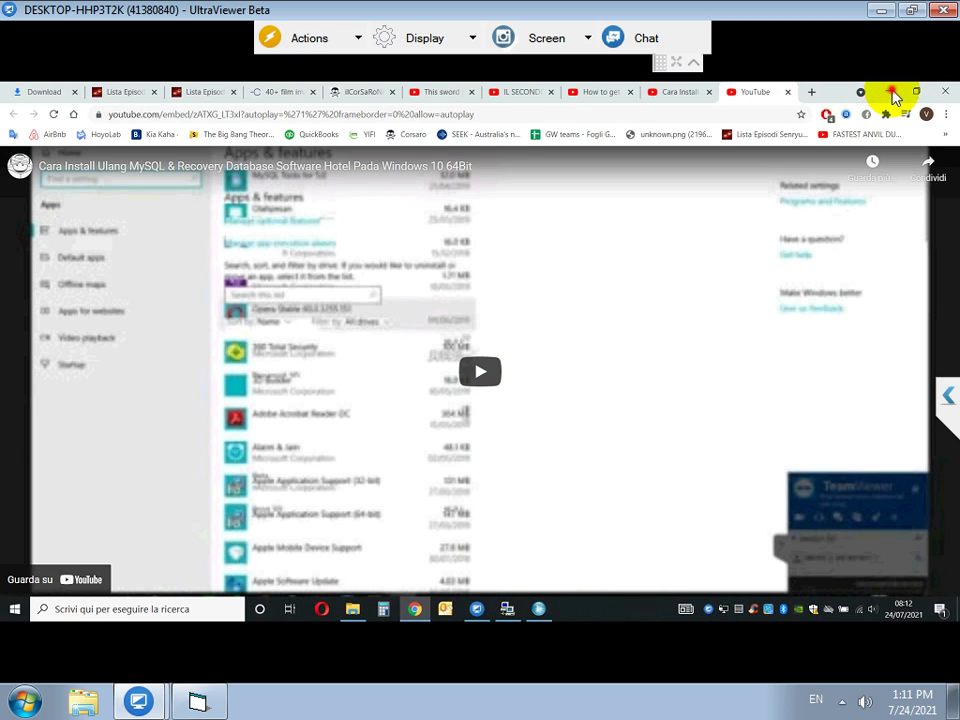
click(890, 92)
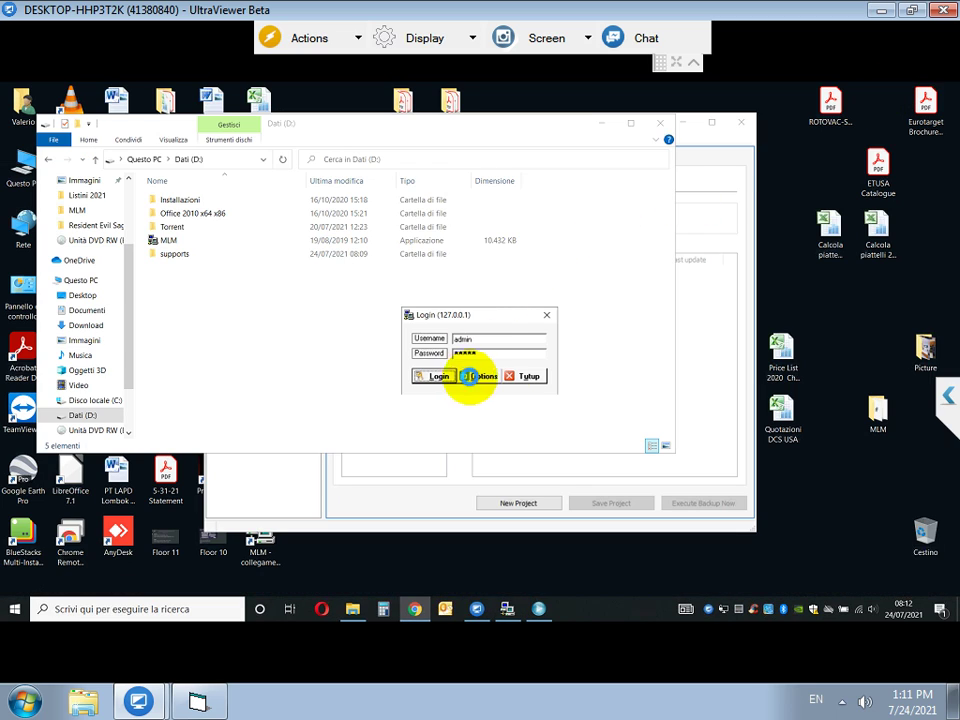
click(435, 377)
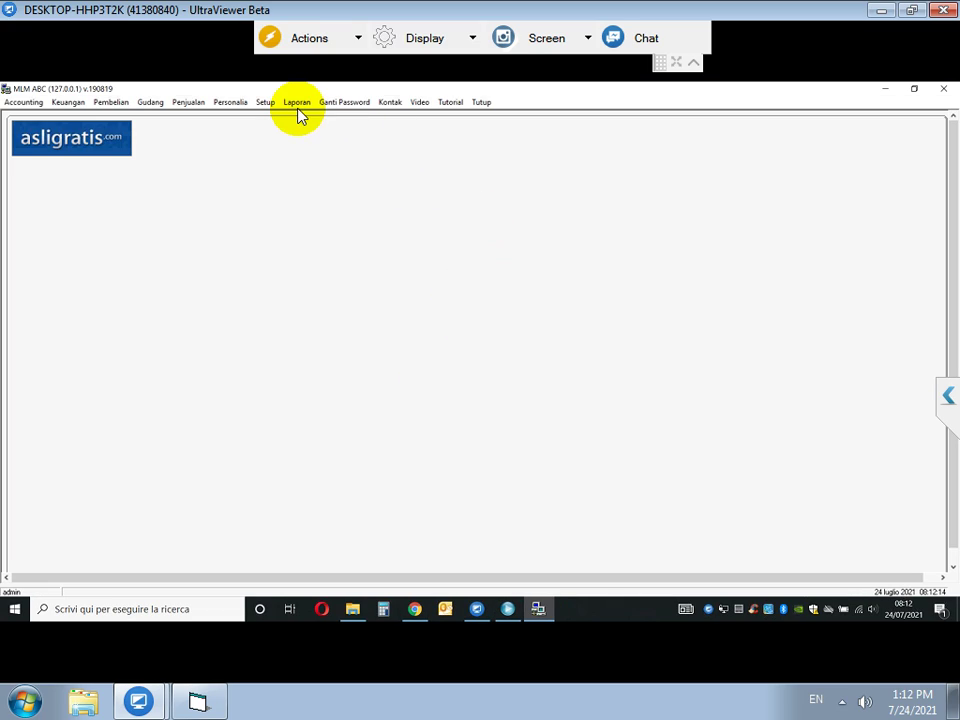
- Generate the Laporan Kas report for the chosen start year, then add 'TUNGGU TUTORIAL SELANJUTNYA' to the note
click(296, 106)
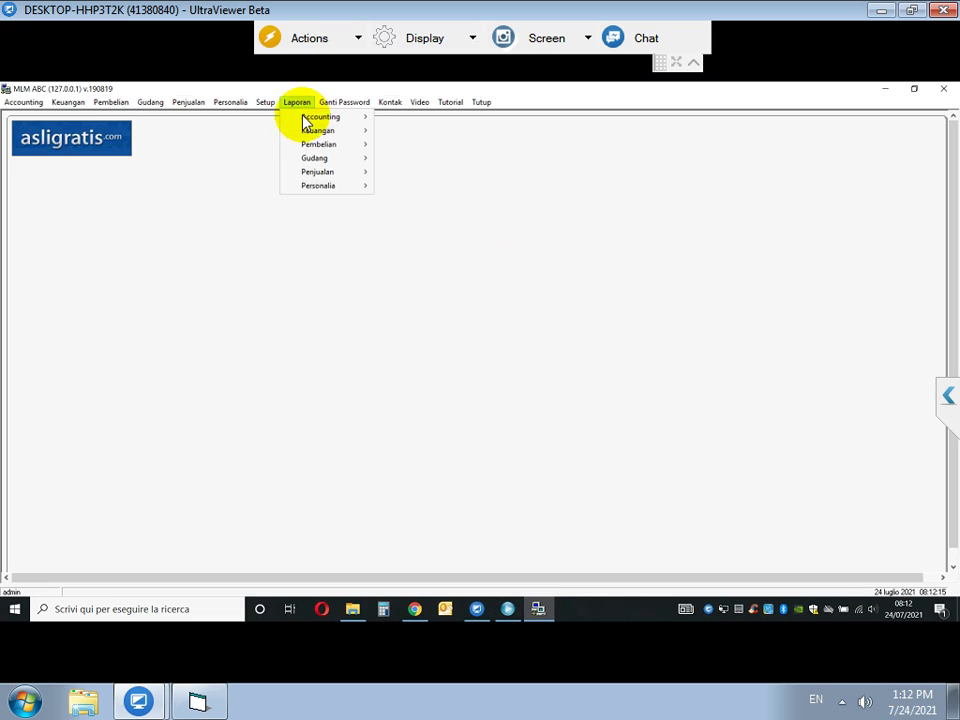
mouse_move(330, 132)
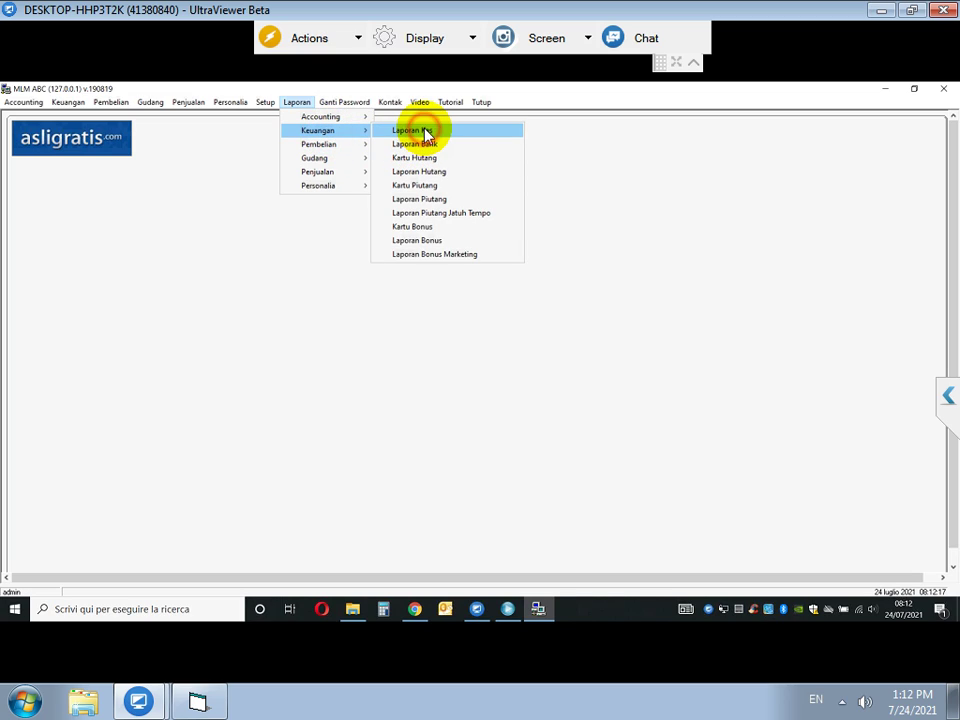
click(422, 130)
click(513, 325)
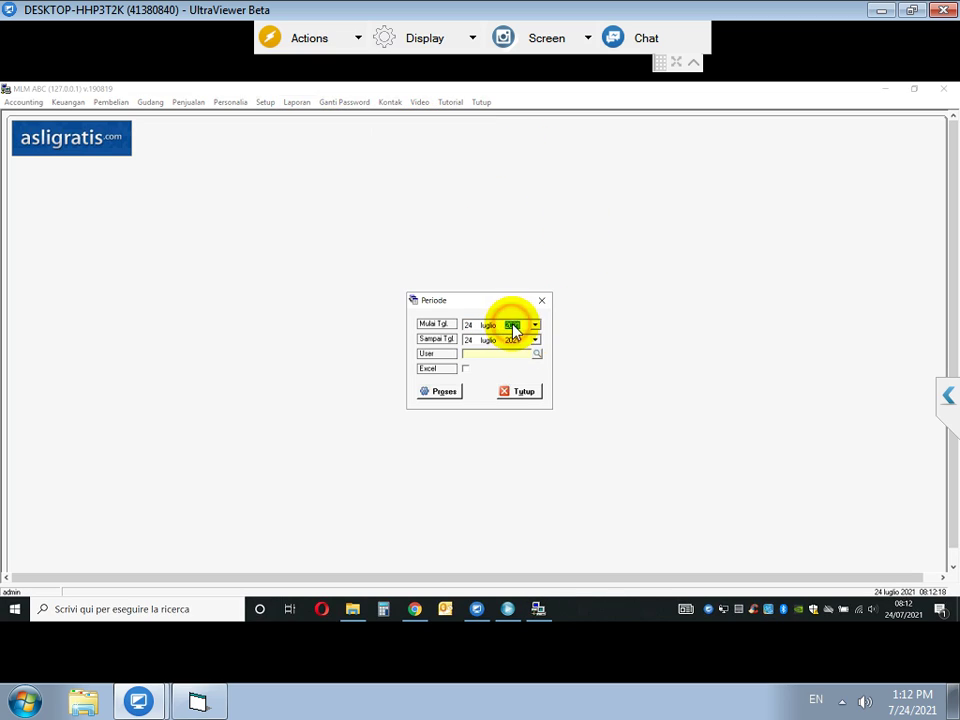
click(433, 392)
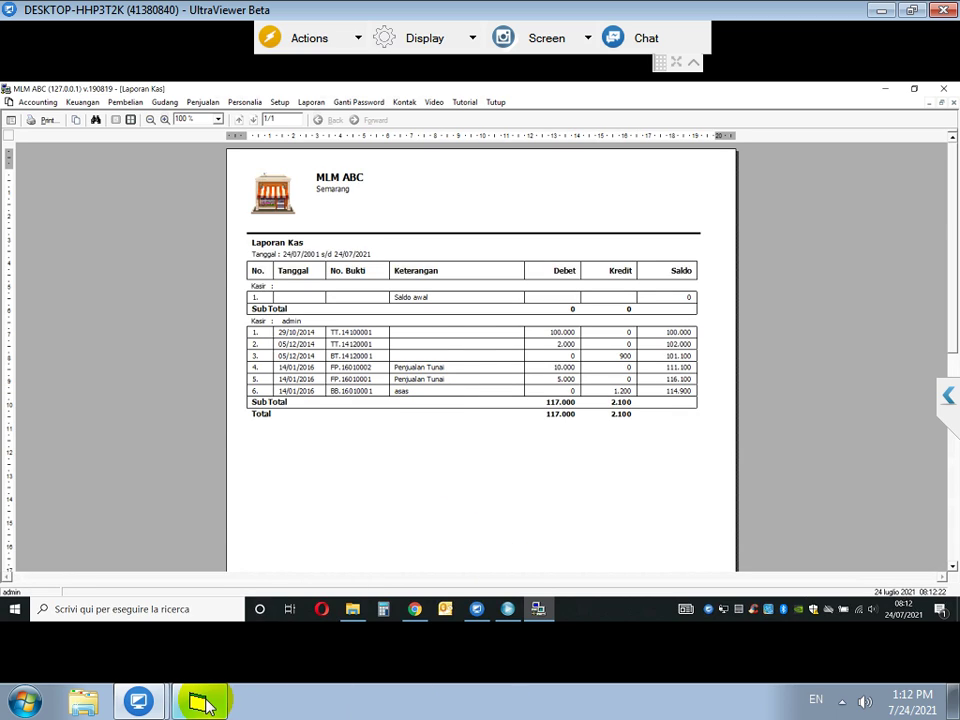
click(204, 700)
text(TUNGG)
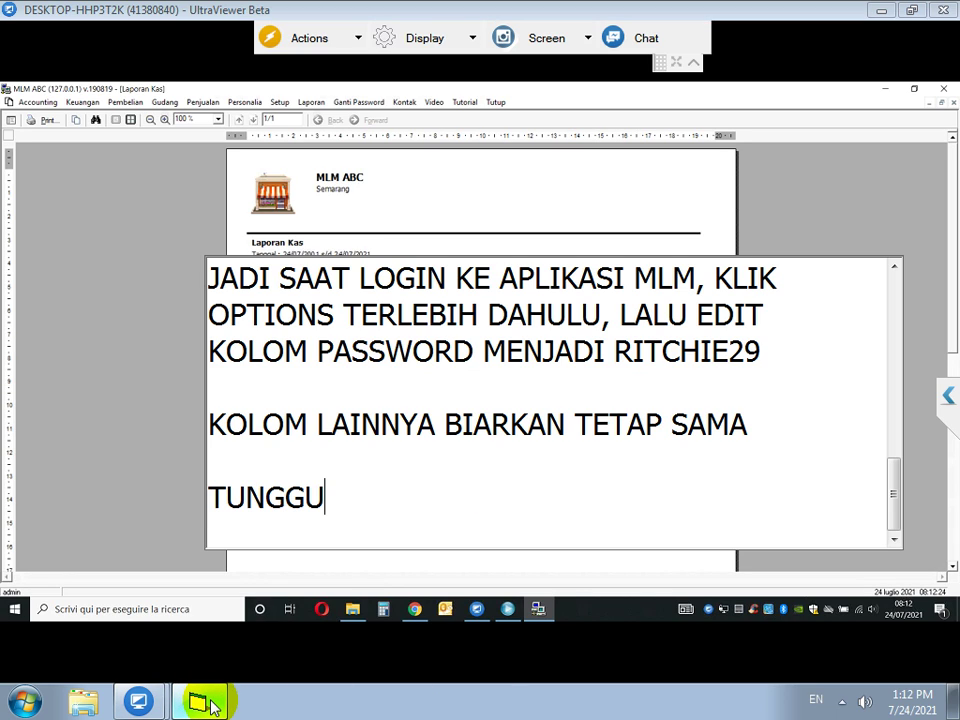
text(U TUTORIAL SELANJUTN)
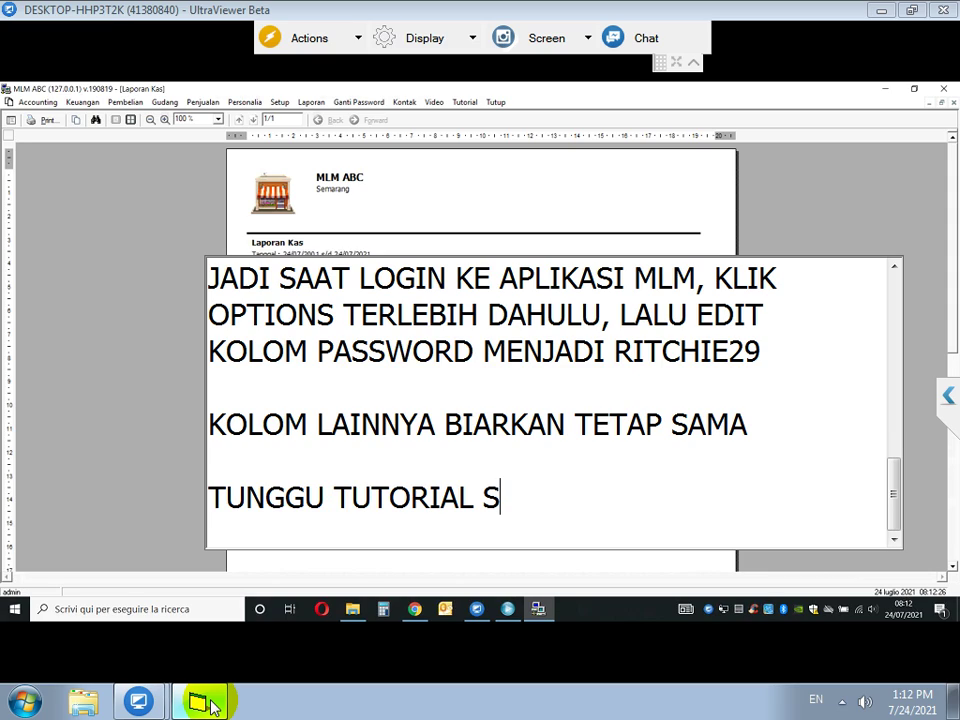